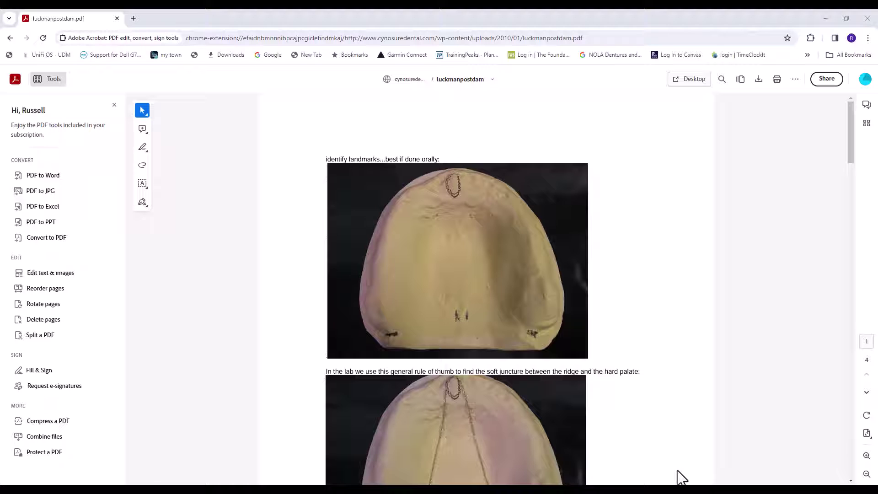
- Close the 'Hi' tools side panel over the Luckman post dam PDF
{"action": "left_click", "coordinate": [114, 105]}
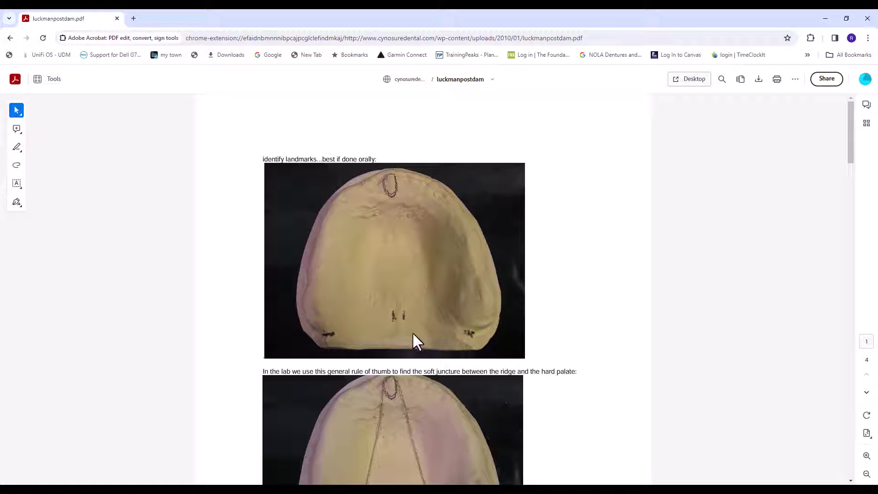
- Scroll through the post dam PDF to page 4's optional postdam relief photo
{"action": "scroll", "coordinate": [408, 313], "scroll_direction": "down", "scroll_amount": 4}
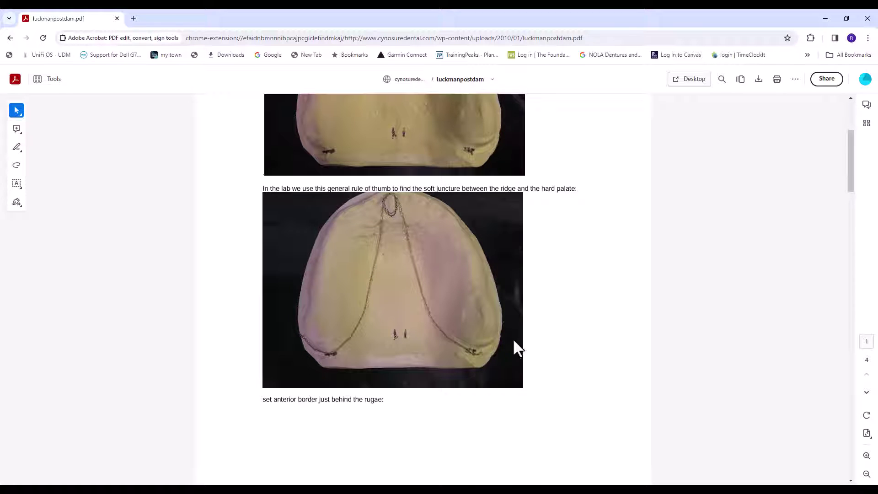
{"action": "scroll", "coordinate": [530, 353], "scroll_direction": "down", "scroll_amount": 8}
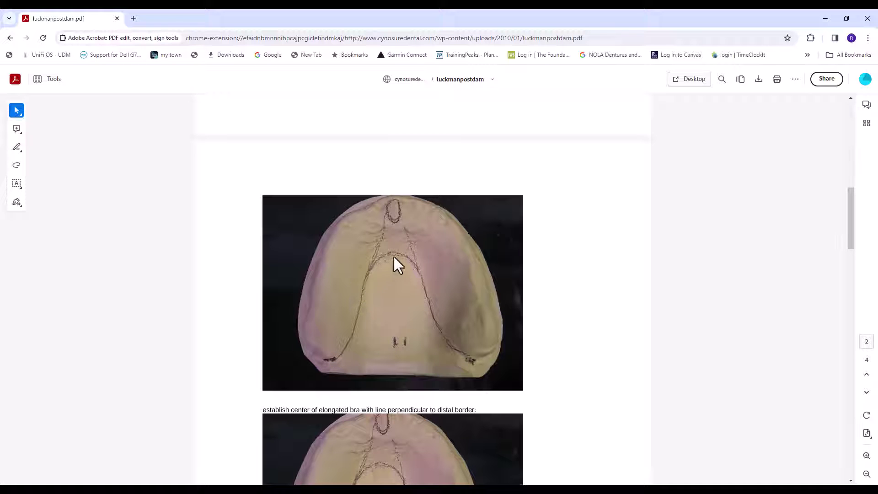
{"action": "scroll", "coordinate": [486, 358], "scroll_direction": "down", "scroll_amount": 6}
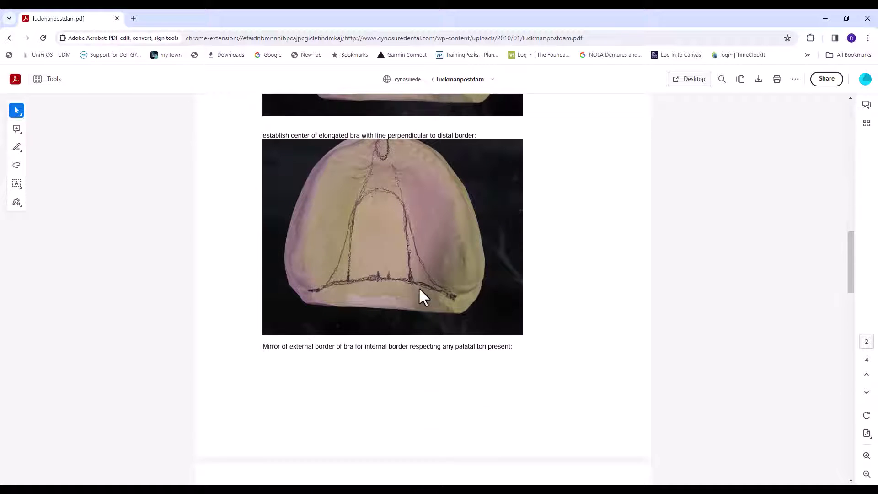
{"action": "scroll", "coordinate": [432, 335], "scroll_direction": "down", "scroll_amount": 6}
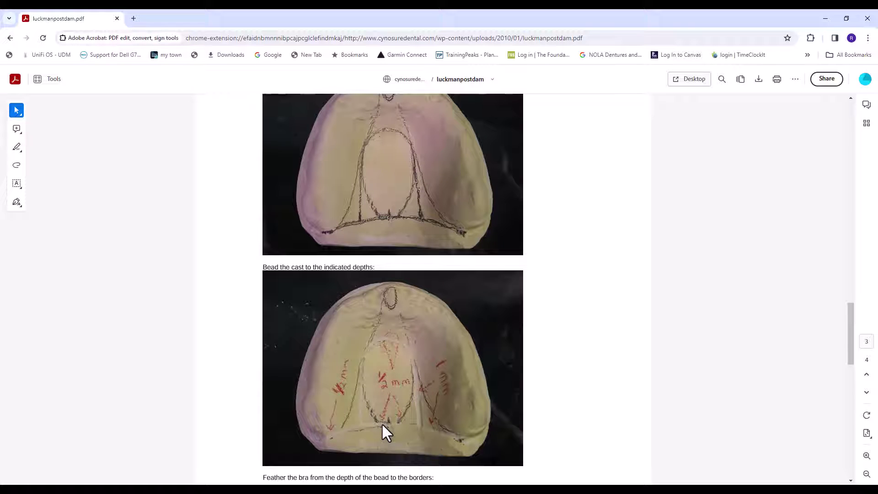
{"action": "scroll", "coordinate": [382, 425], "scroll_direction": "down", "scroll_amount": 10}
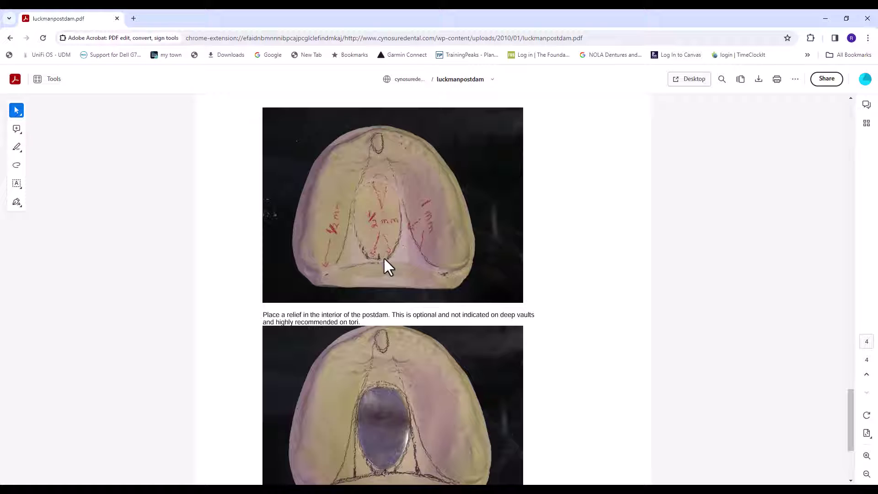
{"action": "scroll", "coordinate": [361, 284], "scroll_direction": "down", "scroll_amount": 2}
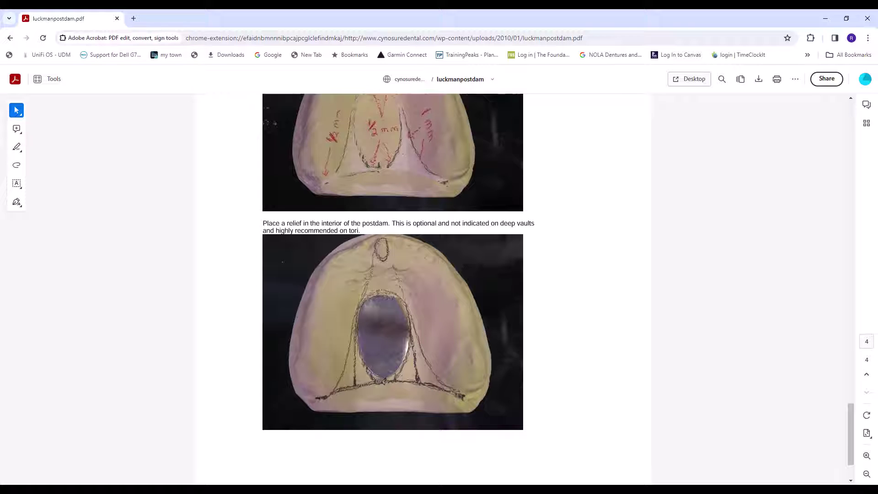
- Open BLL Pre Mod.stl from the BLL Postdam files folder in Meshmixer
{"action": "mouse_move", "coordinate": [102, 490]}
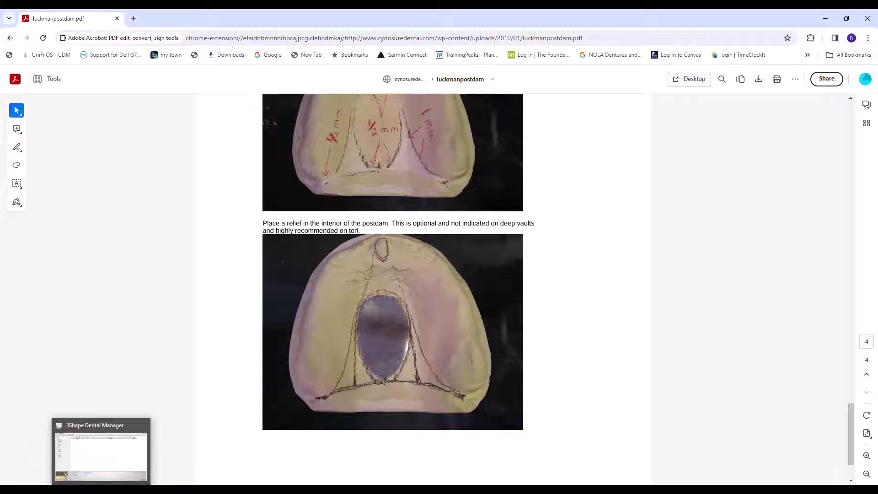
{"action": "left_click", "coordinate": [823, 16]}
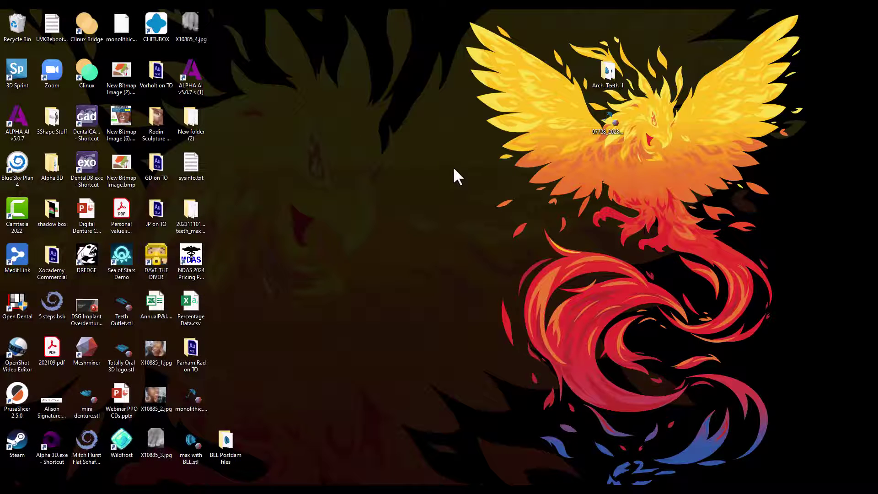
{"action": "double_click", "coordinate": [229, 435]}
{"action": "double_click", "coordinate": [463, 118]}
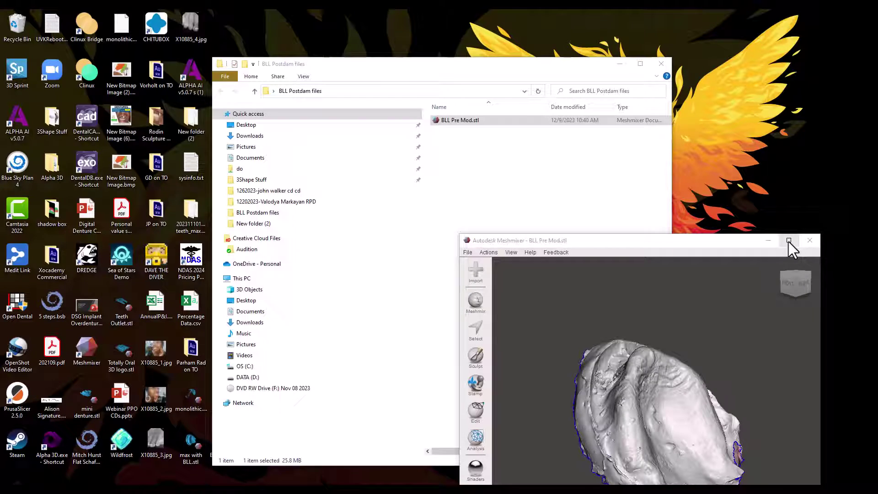
- Maximize Meshmixer, orbit to an occlusal palate view, and activate the Select tool
{"action": "left_click", "coordinate": [790, 240]}
{"action": "right_click_drag", "start_coordinate": [527, 280], "coordinate": [465, 173]}
{"action": "right_click_drag", "start_coordinate": [488, 276], "coordinate": [499, 255]}
{"action": "scroll", "coordinate": [492, 273], "scroll_direction": "up", "scroll_amount": 3}
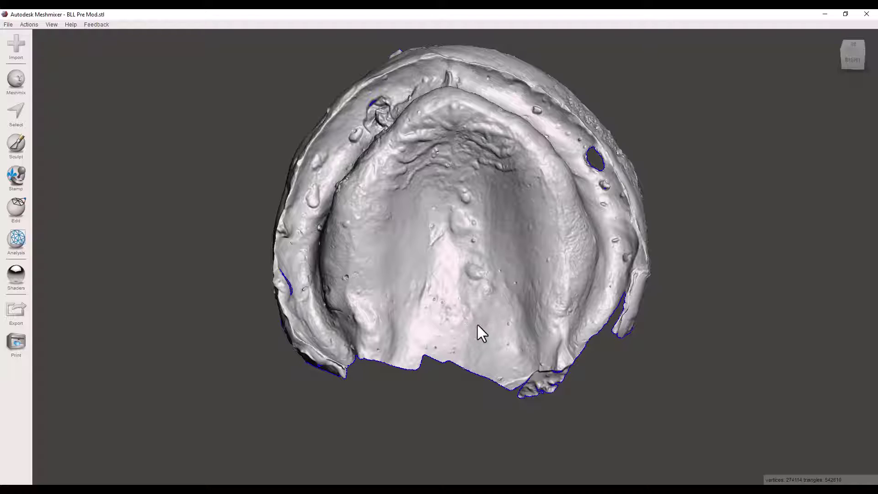
{"action": "left_click", "coordinate": [14, 118]}
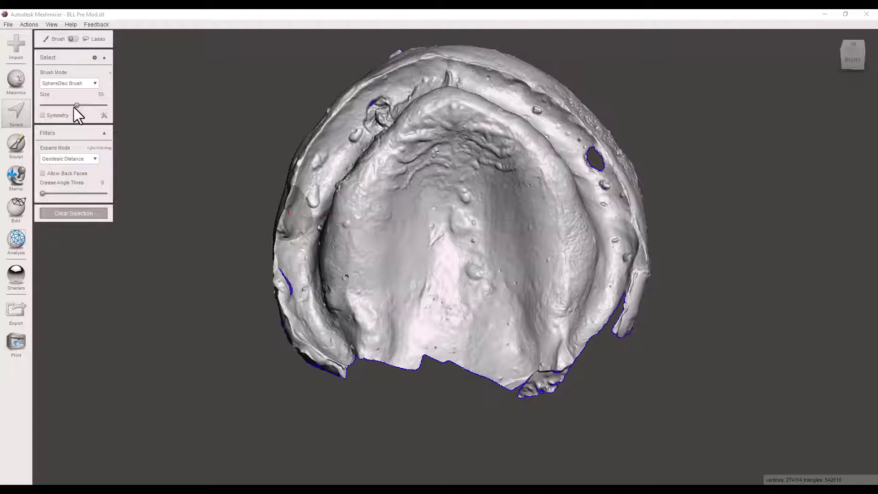
- Reduce the Select brush size to 22 and paint the post dam arch on the palate
{"action": "left_click_drag", "start_coordinate": [74, 107], "coordinate": [53, 107]}
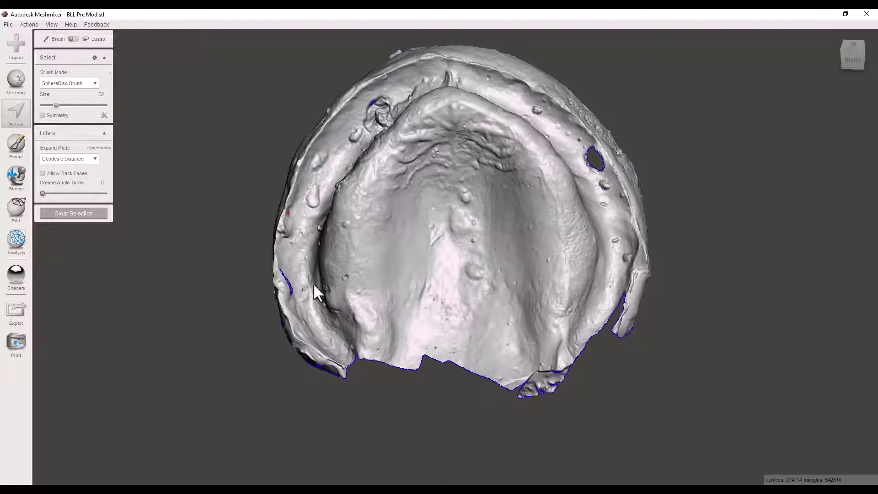
{"action": "right_click_drag", "start_coordinate": [334, 310], "coordinate": [349, 311]}
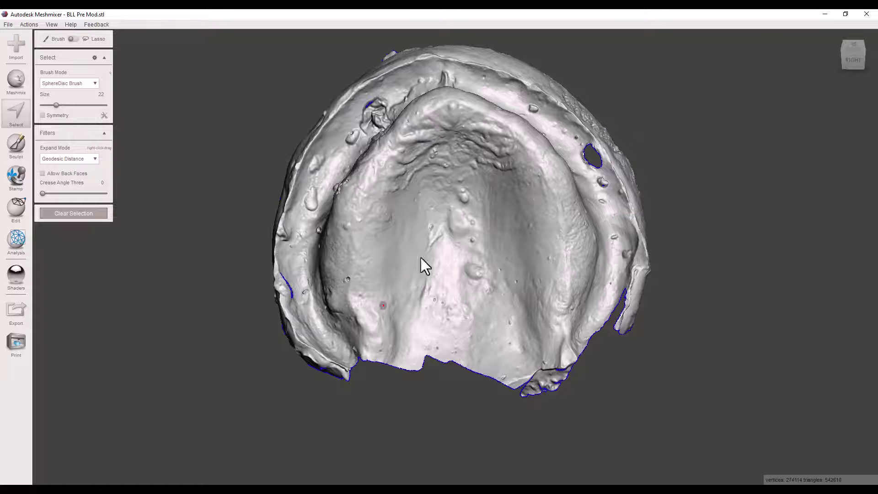
{"action": "mouse_move", "coordinate": [421, 257]}
{"action": "right_mouse_down"}
{"action": "mouse_move", "coordinate": [455, 197]}
{"action": "mouse_move", "coordinate": [438, 178]}
{"action": "mouse_move", "coordinate": [445, 177]}
{"action": "right_mouse_up"}
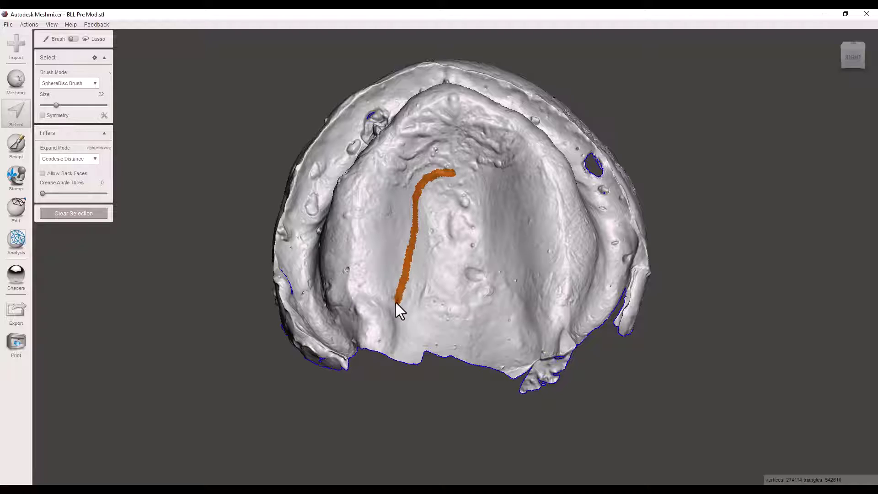
{"action": "left_click_drag", "start_coordinate": [375, 318], "coordinate": [347, 318]}
{"action": "mouse_move", "coordinate": [347, 318]}
{"action": "right_mouse_down"}
{"action": "mouse_move", "coordinate": [398, 261]}
{"action": "mouse_move", "coordinate": [343, 284]}
{"action": "mouse_move", "coordinate": [376, 295]}
{"action": "mouse_move", "coordinate": [477, 225]}
{"action": "mouse_move", "coordinate": [452, 176]}
{"action": "mouse_move", "coordinate": [461, 167]}
{"action": "mouse_move", "coordinate": [465, 180]}
{"action": "mouse_move", "coordinate": [448, 187]}
{"action": "right_mouse_up"}
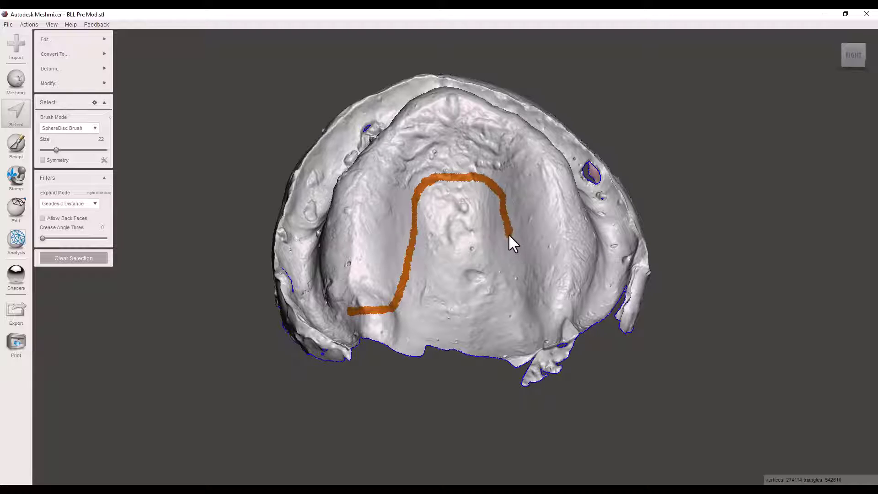
- Redo the right-side stroke and close the outline with a posterior line across the palate
{"action": "left_click_drag", "start_coordinate": [559, 306], "coordinate": [572, 306]}
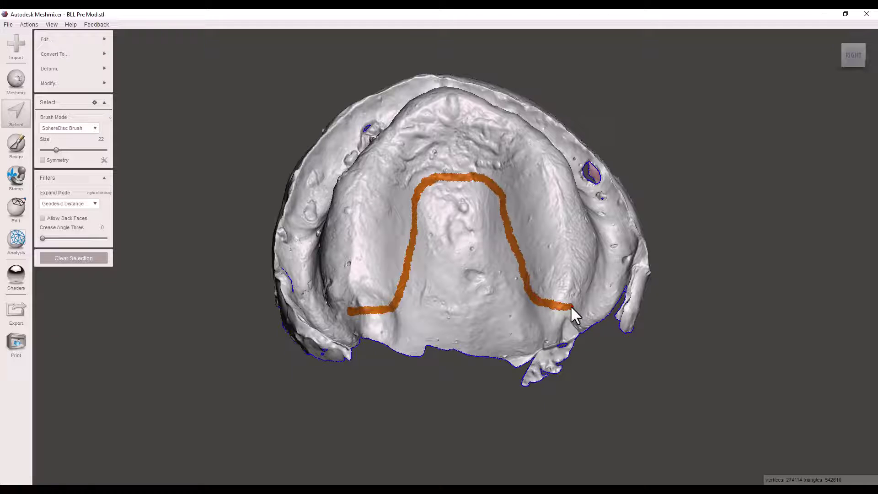
{"action": "right_click_drag", "start_coordinate": [600, 300], "coordinate": [577, 347]}
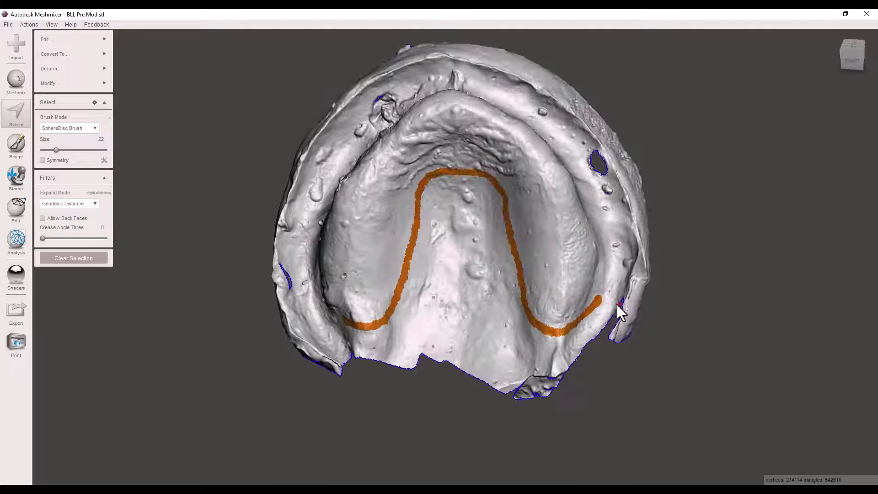
{"action": "key", "text": "ctrl+z"}
{"action": "right_click_drag", "start_coordinate": [471, 202], "coordinate": [469, 179]}
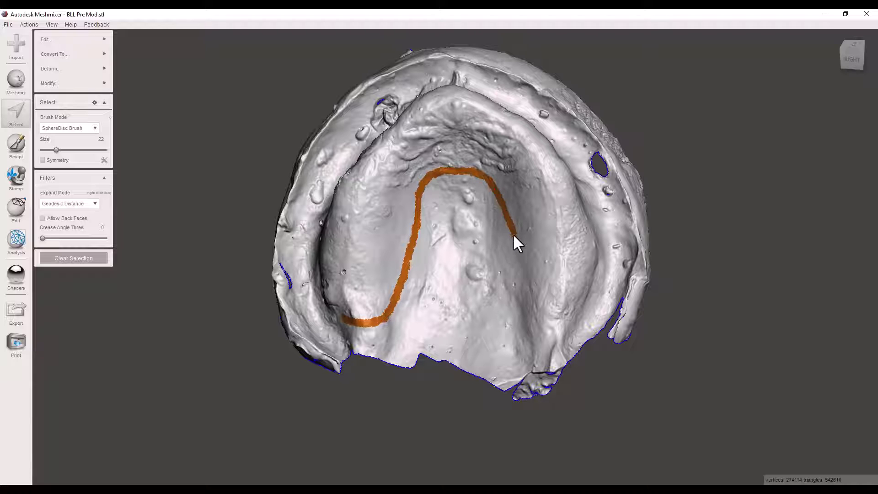
{"action": "left_click_drag", "start_coordinate": [550, 318], "coordinate": [564, 320]}
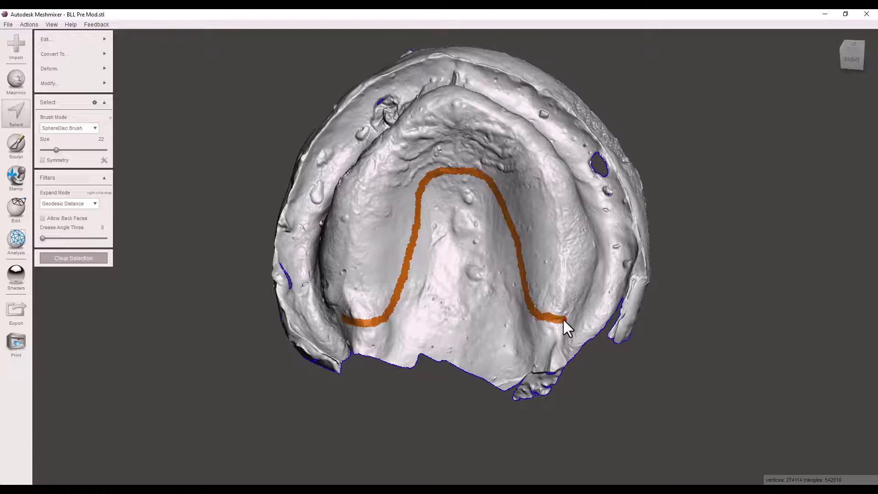
{"action": "right_click_drag", "start_coordinate": [565, 318], "coordinate": [556, 292]}
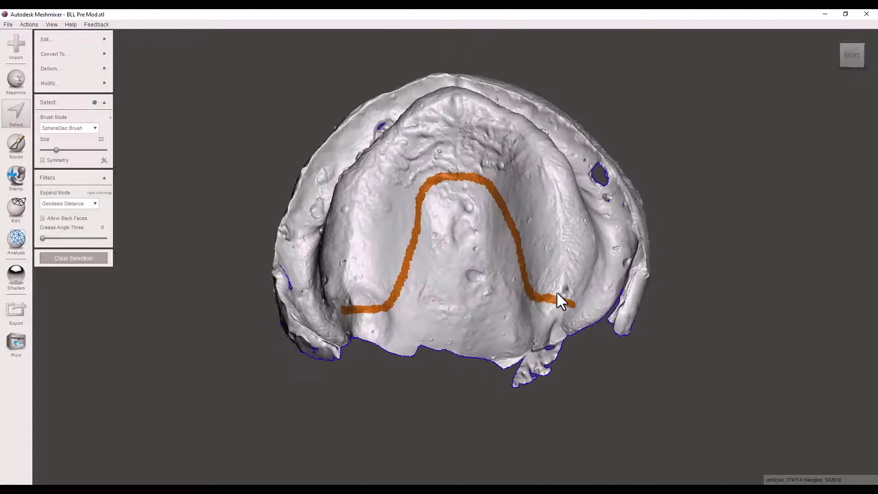
{"action": "right_click_drag", "start_coordinate": [481, 245], "coordinate": [492, 322]}
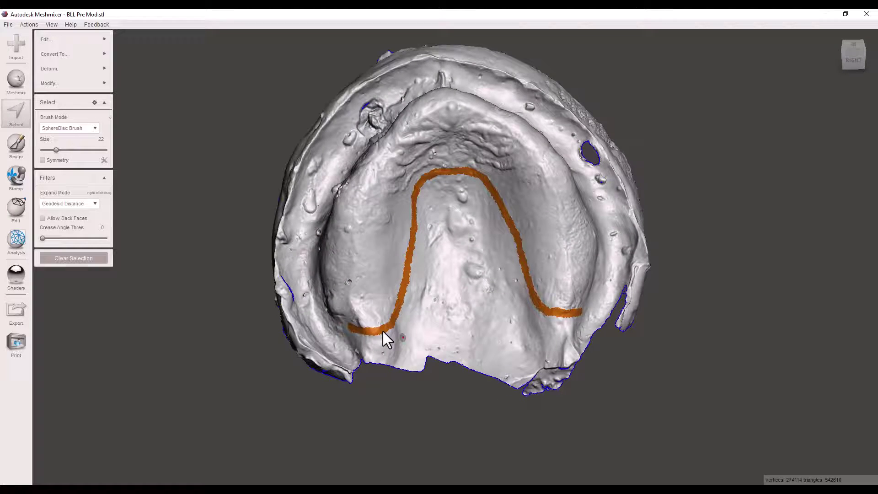
{"action": "mouse_move", "coordinate": [420, 352]}
{"action": "right_mouse_down"}
{"action": "mouse_move", "coordinate": [472, 355]}
{"action": "mouse_move", "coordinate": [469, 310]}
{"action": "mouse_move", "coordinate": [400, 346]}
{"action": "right_mouse_up"}
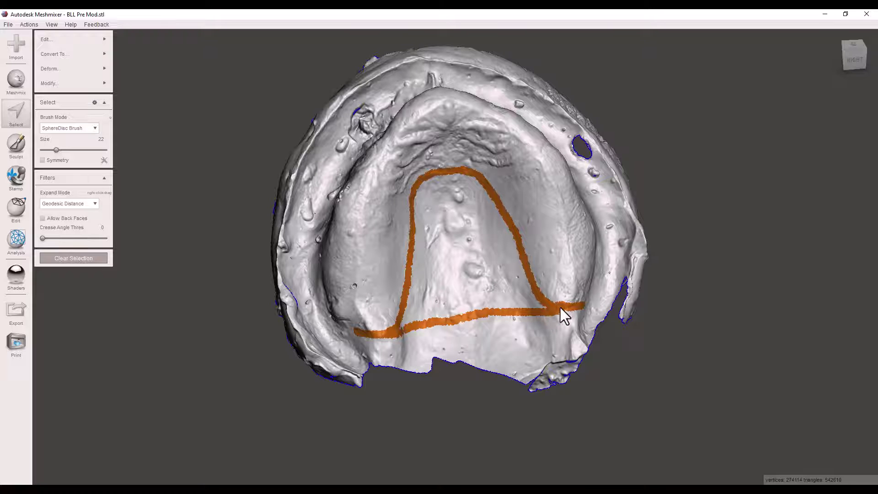
{"action": "scroll", "coordinate": [425, 332], "scroll_direction": "up", "scroll_amount": 3}
{"action": "scroll", "coordinate": [412, 338], "scroll_direction": "up", "scroll_amount": 2}
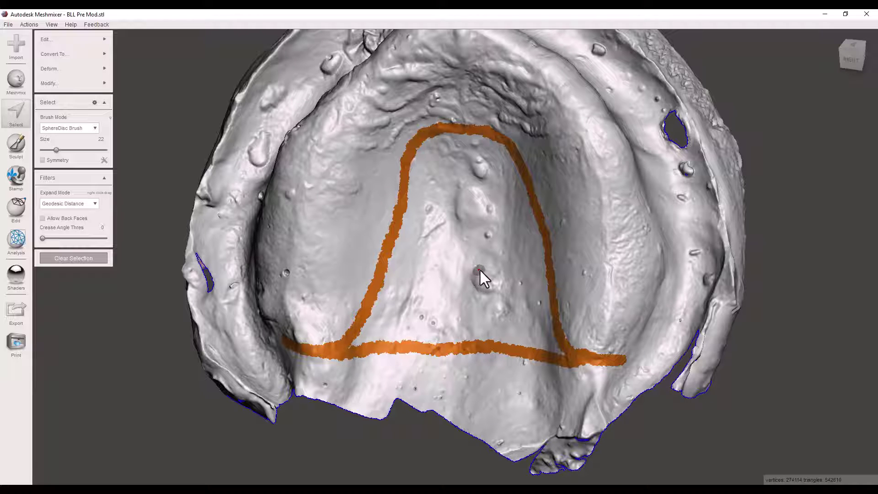
- Reselect the outline face group and smooth its selection boundary
{"action": "key", "text": "Escape"}
{"action": "right_click_drag", "start_coordinate": [493, 303], "coordinate": [435, 273]}
{"action": "left_click", "coordinate": [17, 112]}
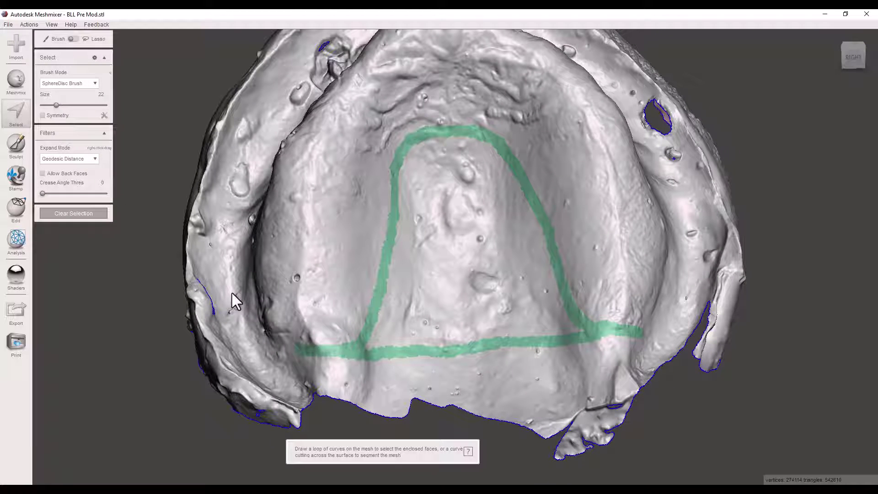
{"action": "left_click", "coordinate": [351, 345]}
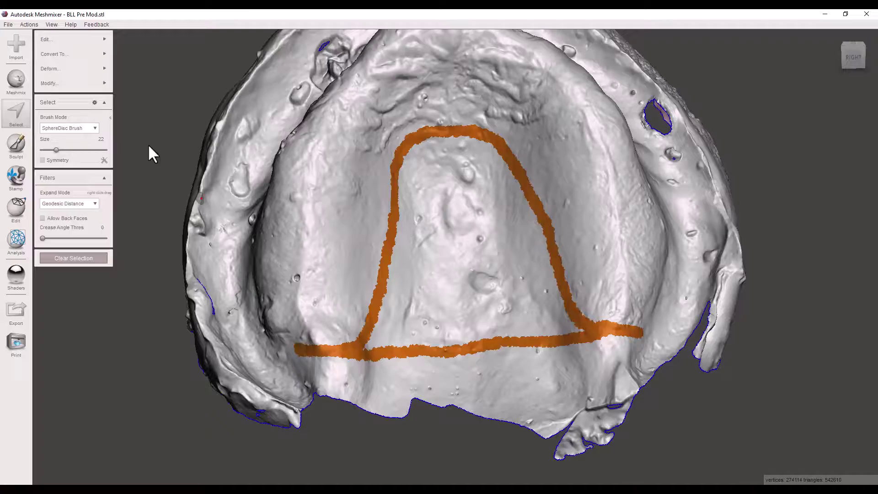
{"action": "key", "text": "b"}
{"action": "right_click_drag", "start_coordinate": [441, 274], "coordinate": [455, 262]}
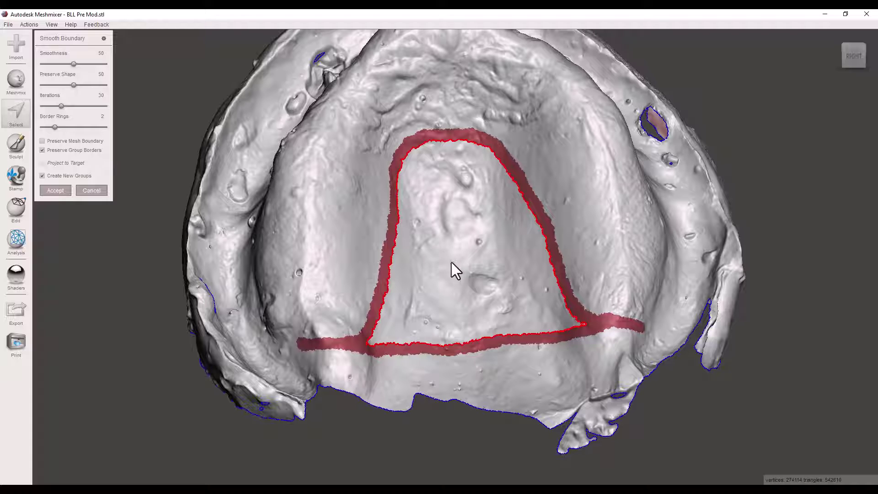
{"action": "left_click", "coordinate": [58, 191]}
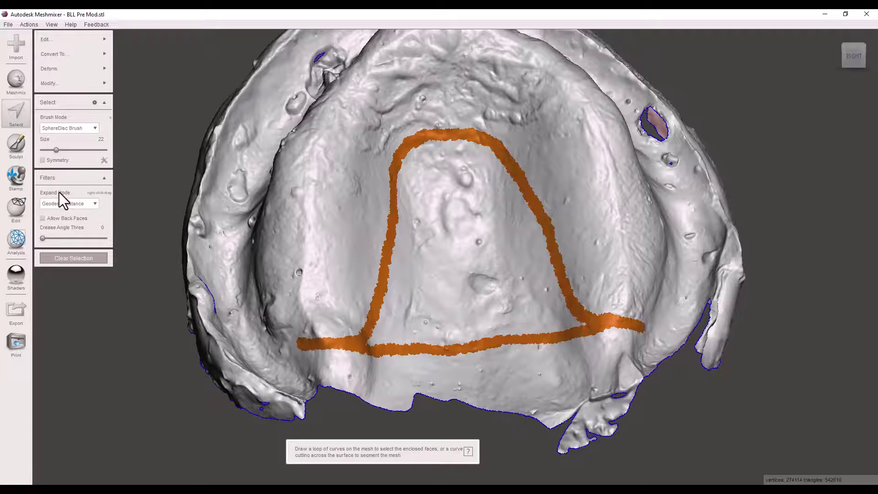
- Try extruding the selected region, then cancel the extrusion
{"action": "mouse_move", "coordinate": [84, 42]}
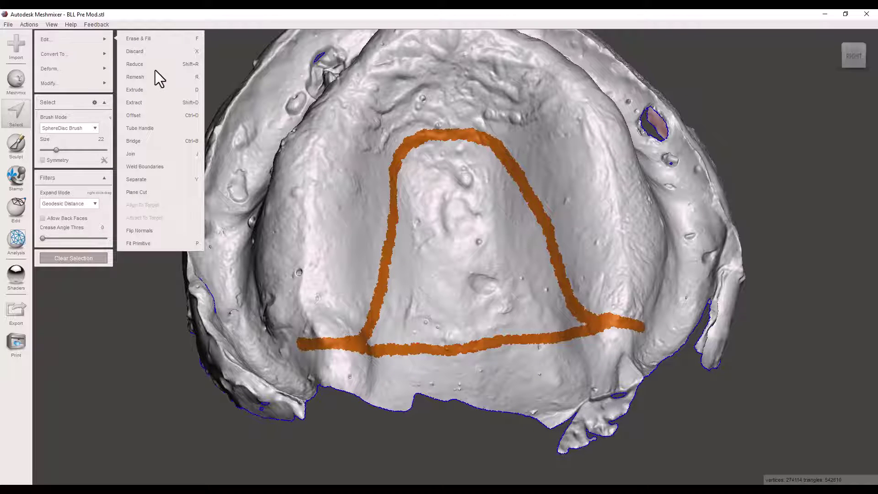
{"action": "left_click", "coordinate": [144, 89]}
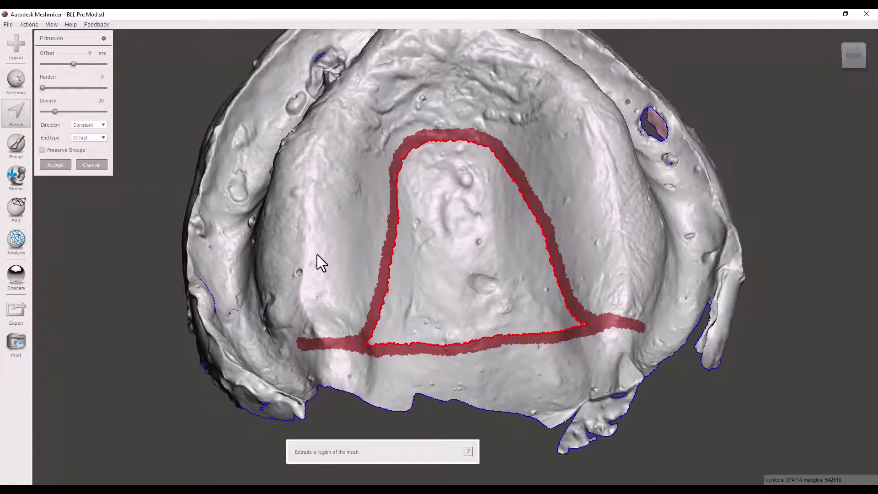
{"action": "right_click_drag", "start_coordinate": [317, 255], "coordinate": [375, 309]}
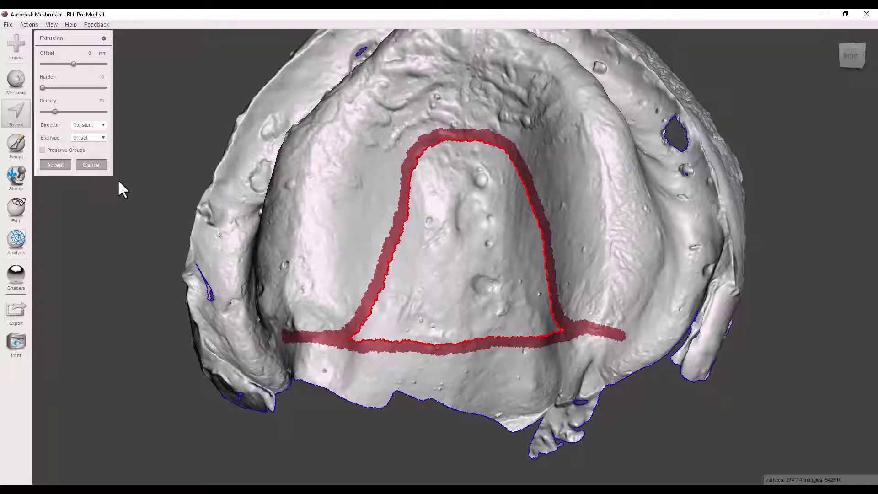
{"action": "left_click", "coordinate": [93, 165]}
{"action": "right_click_drag", "start_coordinate": [390, 257], "coordinate": [447, 297]}
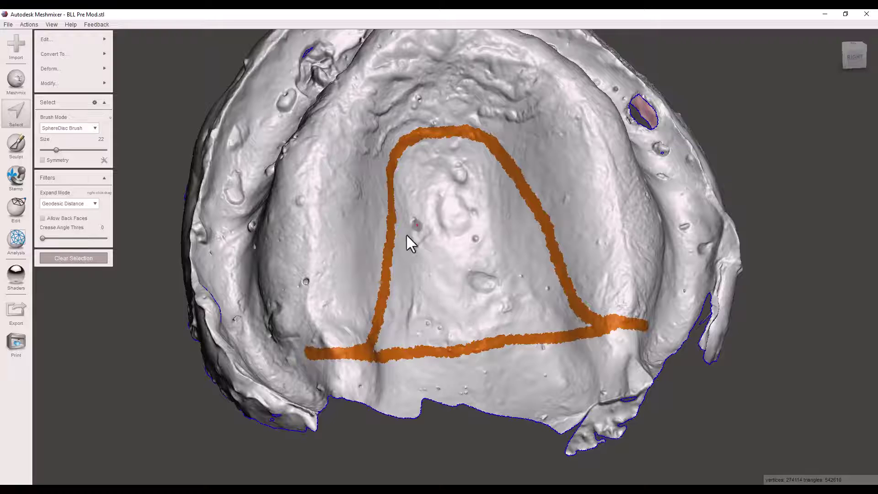
{"action": "right_click_drag", "start_coordinate": [407, 235], "coordinate": [169, 235]}
- Undo the stray right diagonal stroke inside the outline
{"action": "mouse_move", "coordinate": [435, 287]}
{"action": "right_mouse_down"}
{"action": "mouse_move", "coordinate": [411, 306]}
{"action": "mouse_move", "coordinate": [414, 320]}
{"action": "right_mouse_up"}
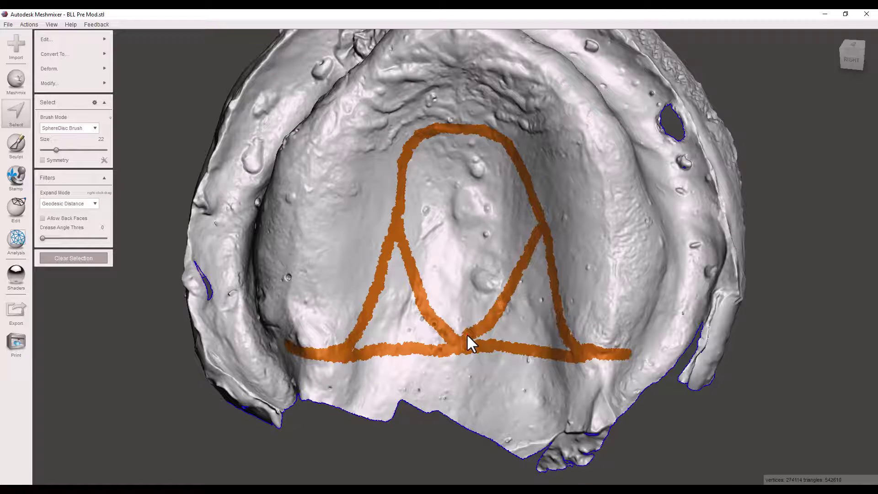
{"action": "right_click_drag", "start_coordinate": [480, 336], "coordinate": [493, 336]}
{"action": "key", "text": "ctrl+z"}
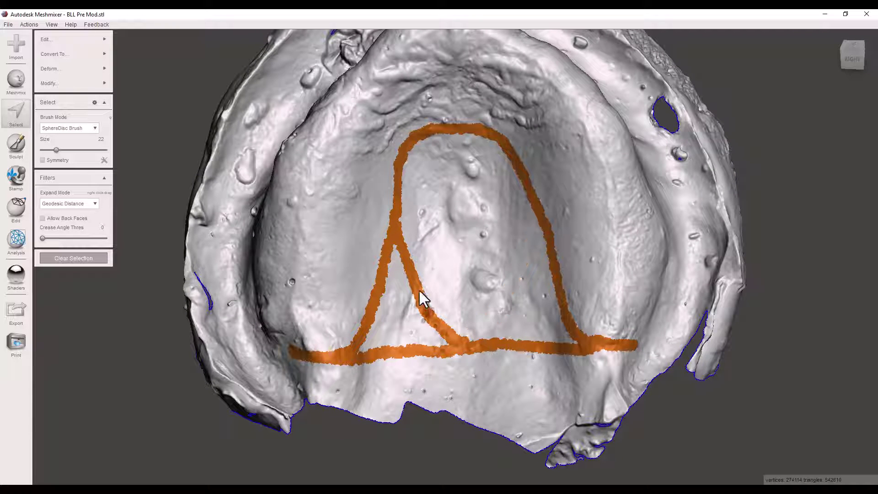
- Test Extrude twice, cancelling each time, then clear the selection
{"action": "key", "text": "d"}
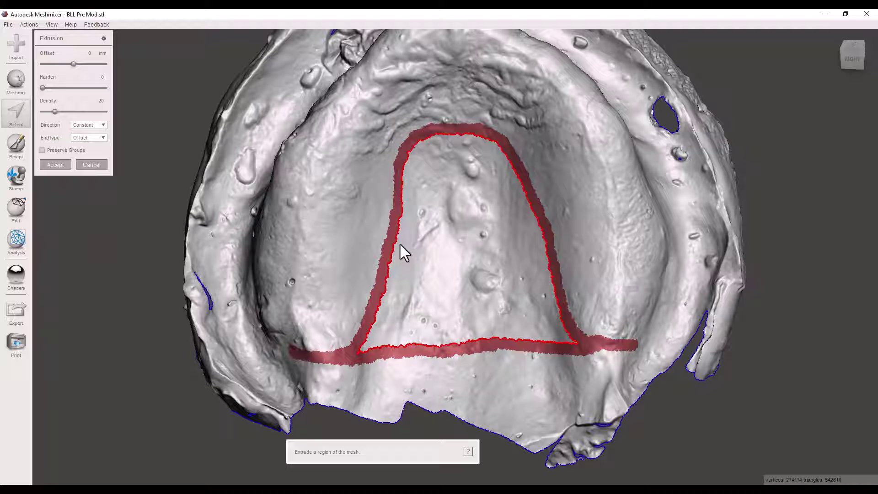
{"action": "left_click", "coordinate": [91, 165]}
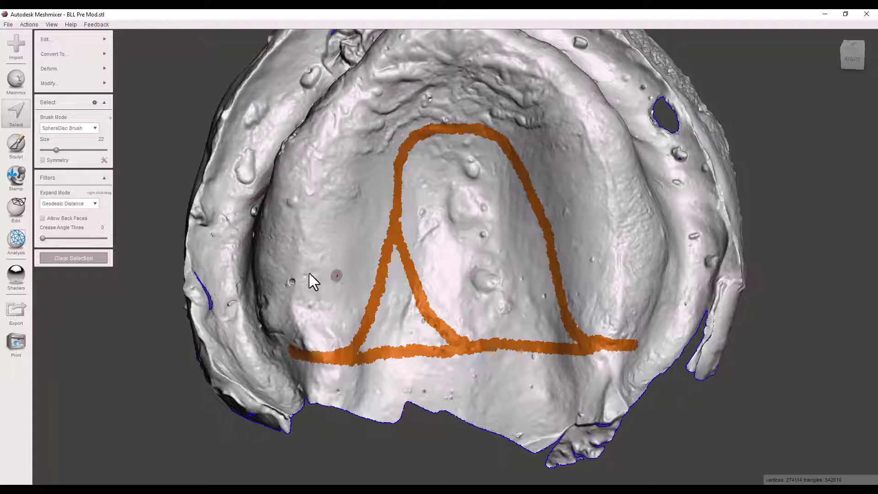
{"action": "key", "text": "d"}
{"action": "left_click", "coordinate": [85, 165]}
{"action": "left_click", "coordinate": [91, 259]}
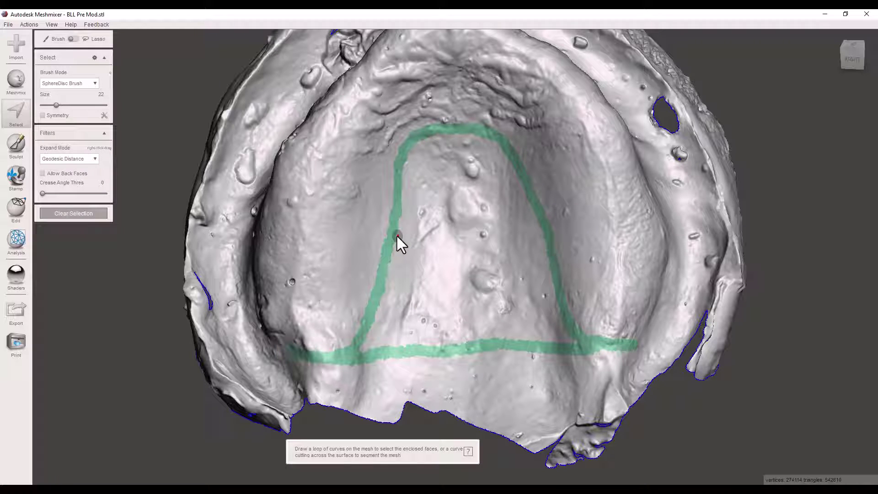
- Paint a V stroke from the outline's left side down toward the rear line and up the right
{"action": "left_click_drag", "start_coordinate": [397, 236], "coordinate": [408, 260]}
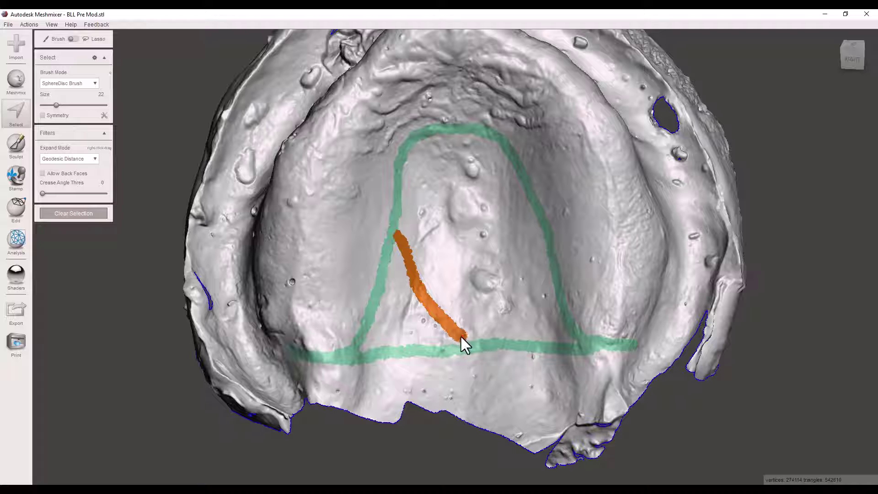
{"action": "left_click_drag", "start_coordinate": [461, 338], "coordinate": [468, 339]}
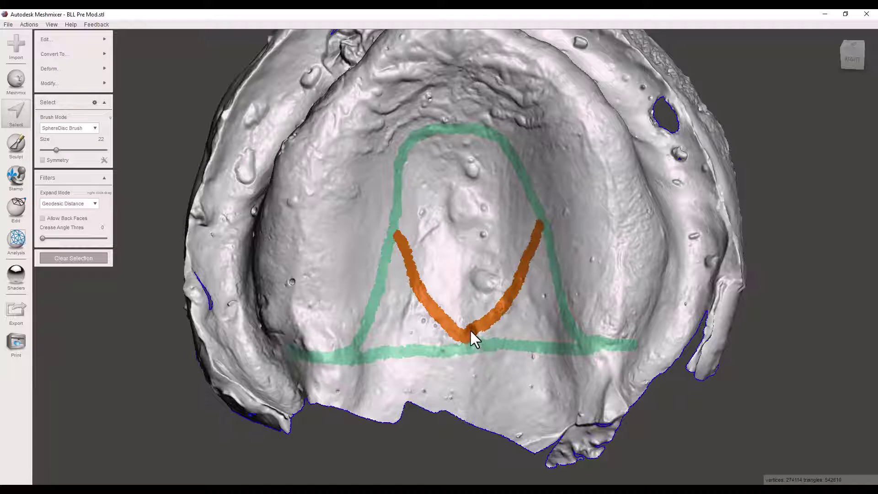
{"action": "key", "text": "Escape"}
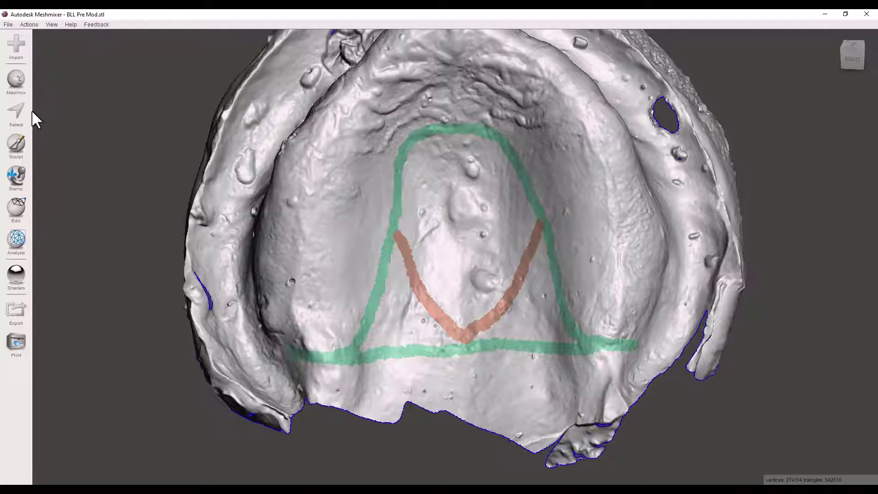
{"action": "left_click", "coordinate": [16, 112]}
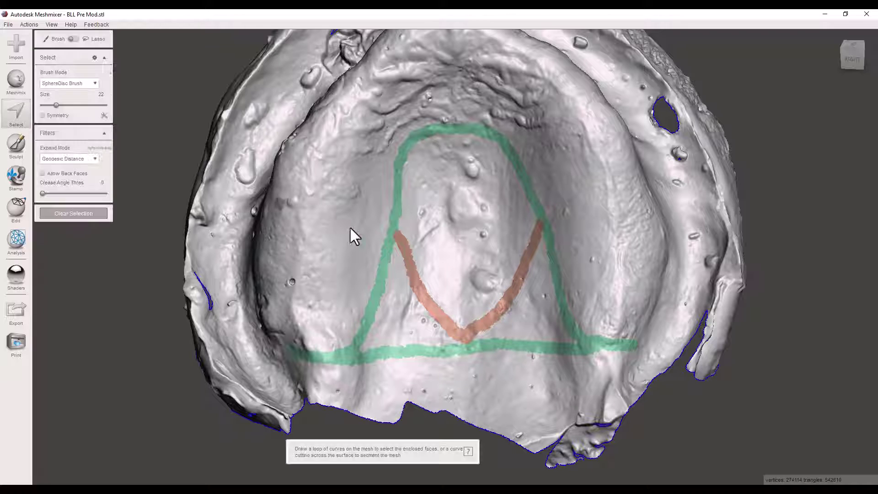
{"action": "left_click", "coordinate": [391, 227]}
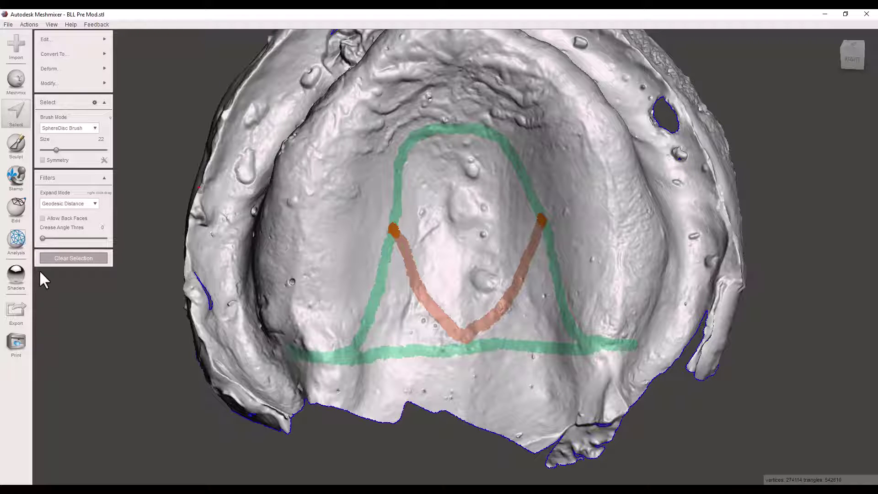
- Convert the V stroke to a loop closed along the top arc, smooth it, and add the outer outline
{"action": "key", "text": "Escape"}
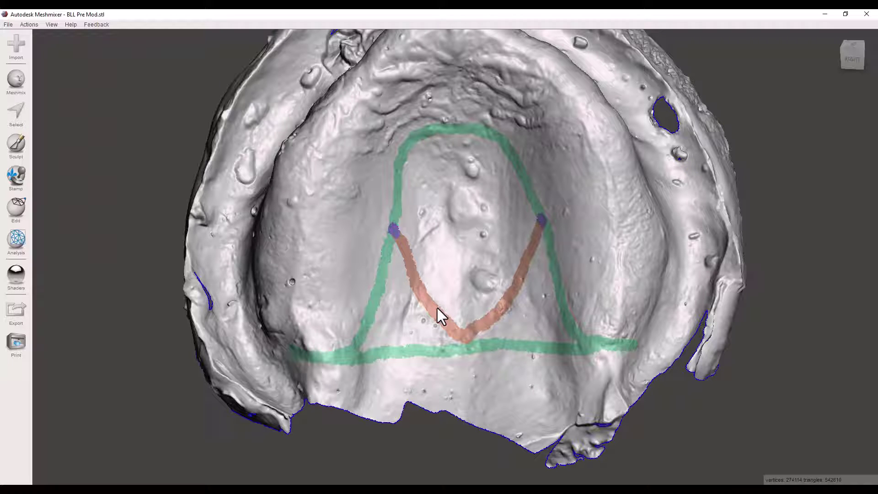
{"action": "left_click", "coordinate": [16, 116]}
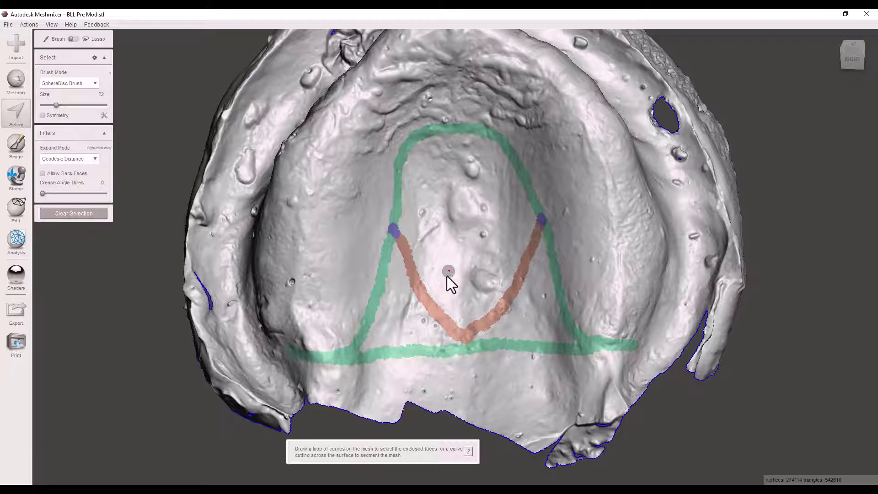
{"action": "left_click", "coordinate": [429, 300]}
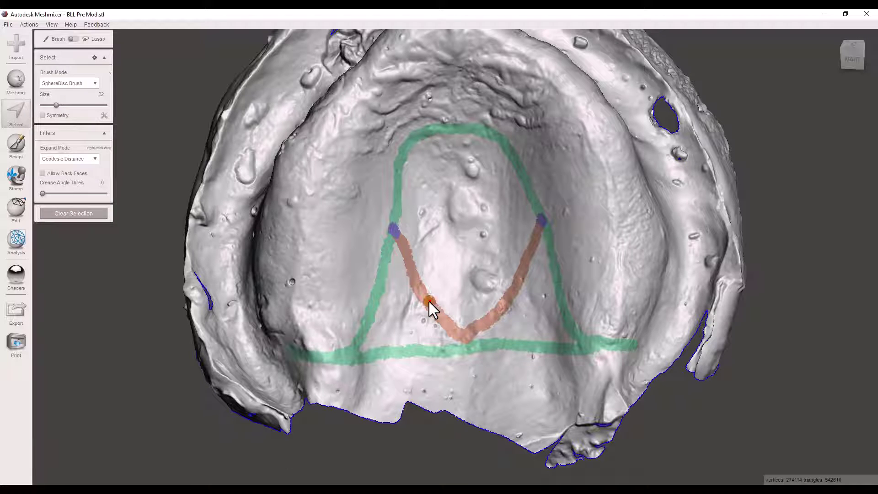
{"action": "double_click", "coordinate": [394, 211]}
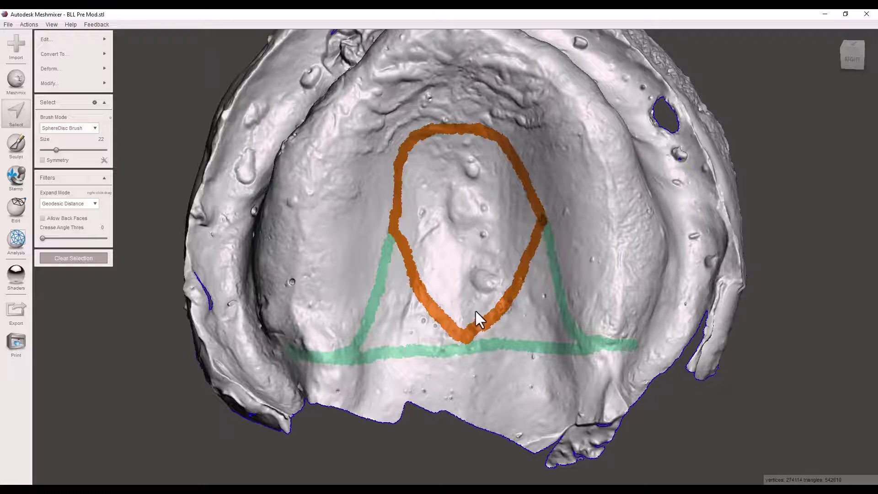
{"action": "key", "text": "b"}
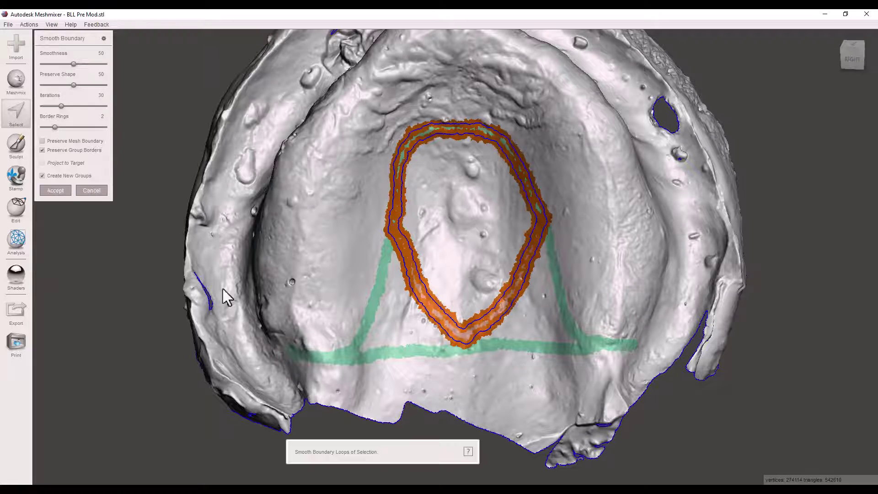
{"action": "left_click", "coordinate": [62, 193]}
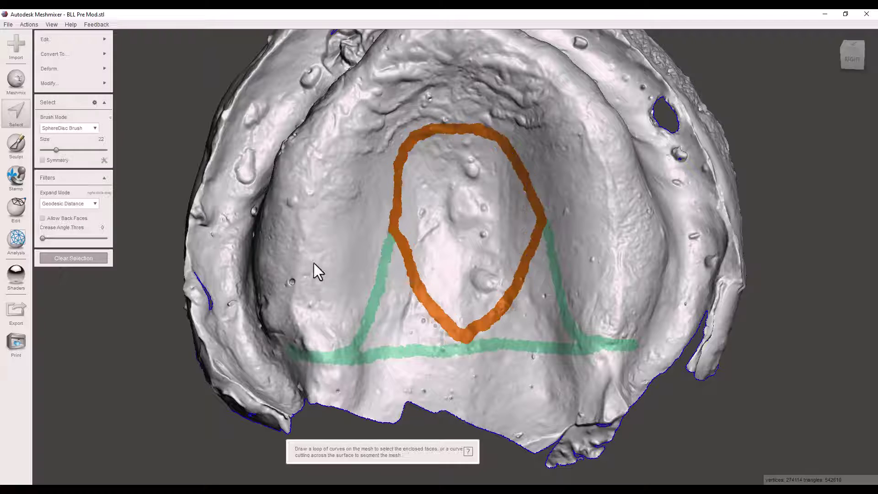
{"action": "left_click", "coordinate": [366, 320]}
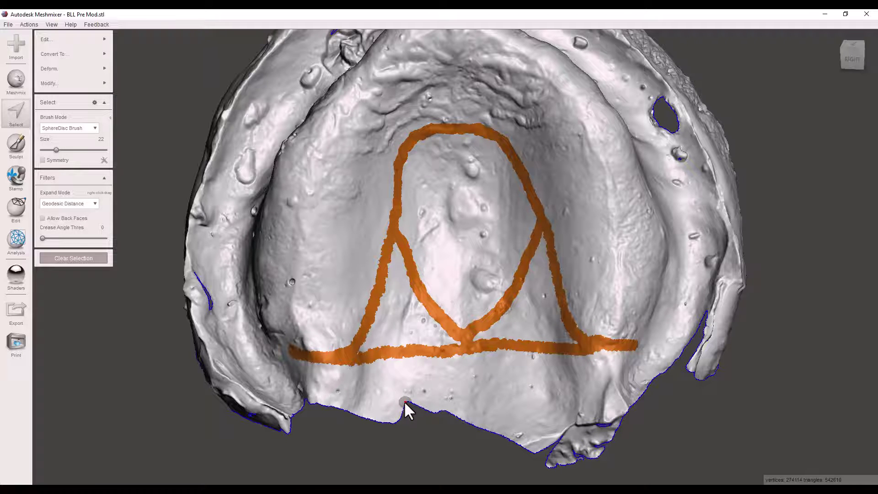
- Clear the selection and select just the triangular post dam strip
{"action": "left_click", "coordinate": [84, 259]}
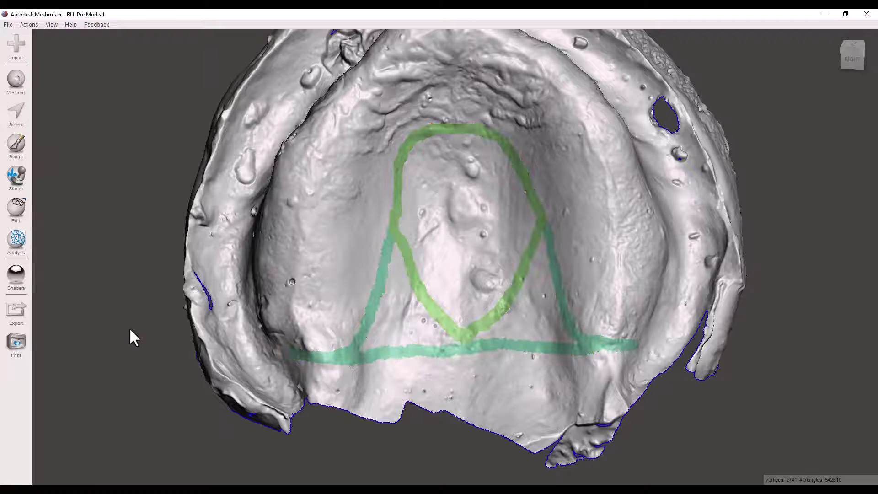
{"action": "left_click", "coordinate": [17, 117]}
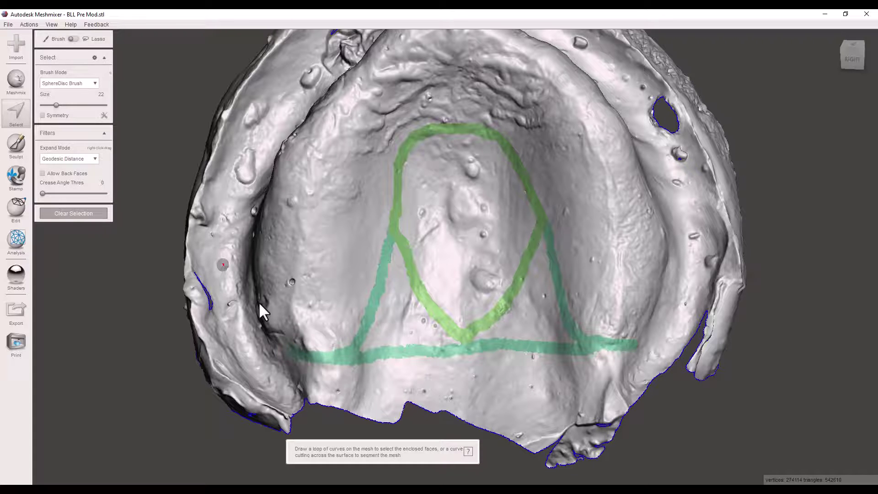
{"action": "left_click", "coordinate": [335, 362]}
{"action": "double_click", "coordinate": [338, 361]}
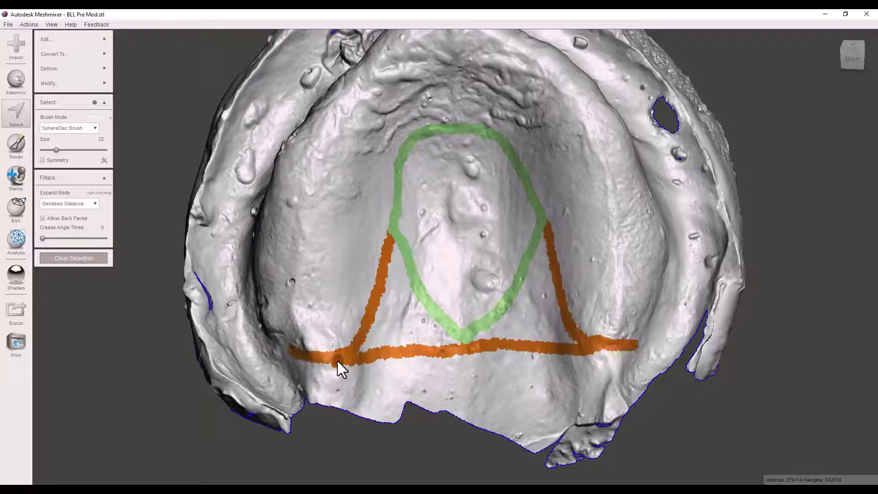
{"action": "key", "text": "i"}
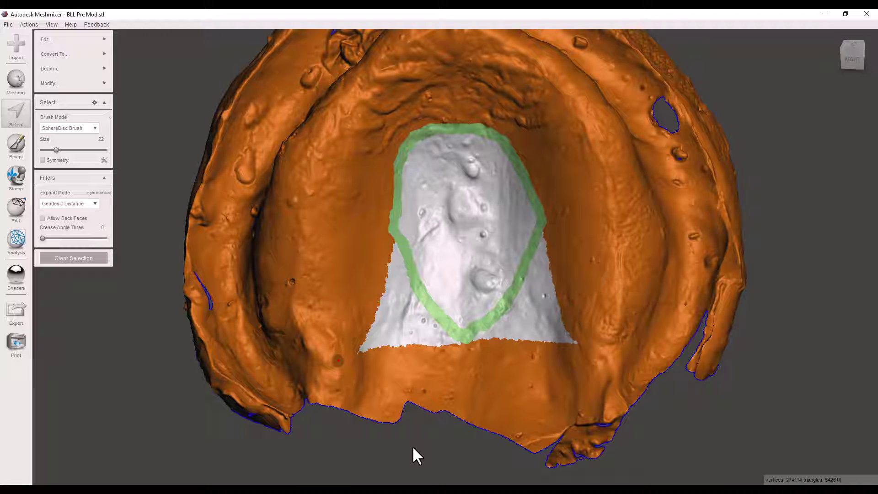
{"action": "key", "text": "ctrl+z"}
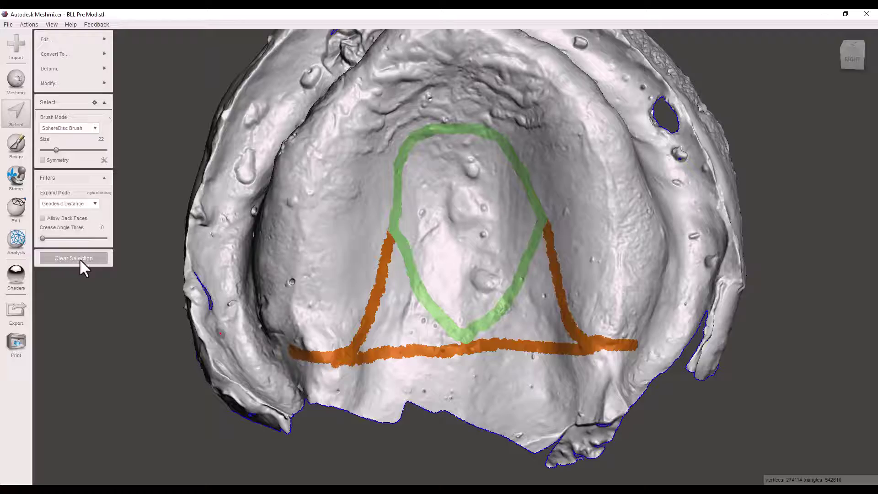
- Smooth the strip's selection boundary and accept it
{"action": "key", "text": "b"}
{"action": "right_click_drag", "start_coordinate": [288, 300], "coordinate": [203, 283]}
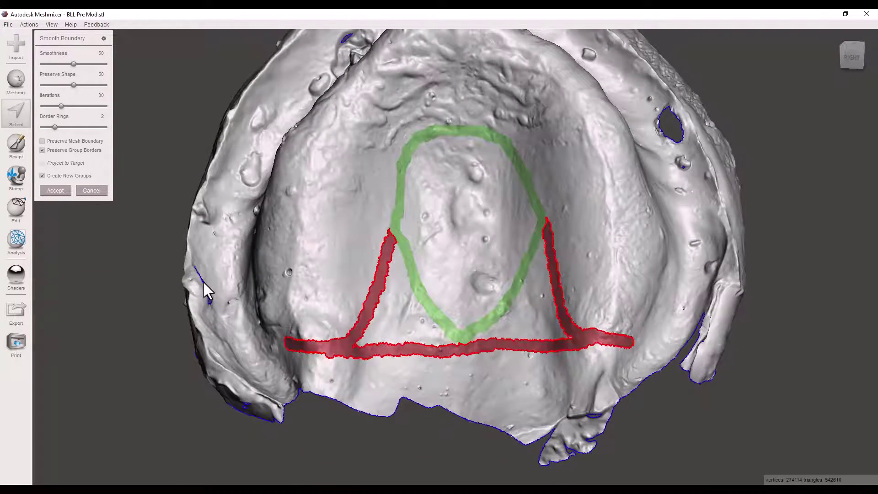
{"action": "left_click", "coordinate": [56, 190]}
{"action": "right_click_drag", "start_coordinate": [411, 367], "coordinate": [387, 335]}
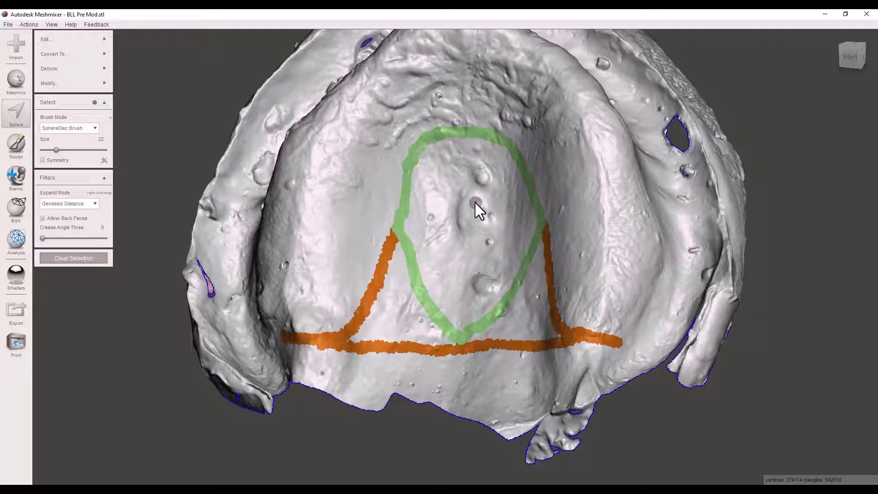
{"action": "mouse_move", "coordinate": [331, 347]}
{"action": "left_mouse_down", "text": "alt"}
{"action": "mouse_move", "coordinate": [402, 318]}
{"action": "mouse_move", "coordinate": [435, 361]}
{"action": "left_mouse_up", "text": "alt"}
- Zoom in on the strip and preview Smooth Boundary, then cancel it
{"action": "scroll", "coordinate": [439, 364], "scroll_direction": "up", "scroll_amount": 5}
{"action": "left_click_drag", "start_coordinate": [475, 240], "coordinate": [222, 231], "text": "alt"}
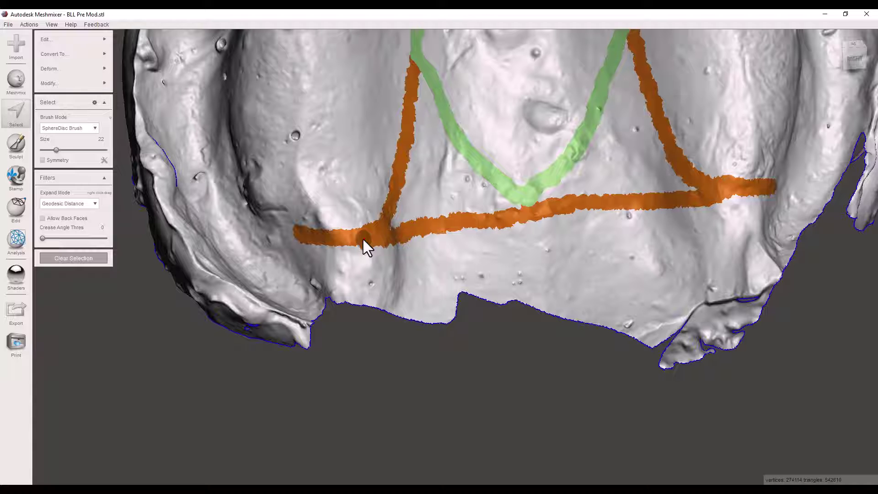
{"action": "mouse_move", "coordinate": [51, 82]}
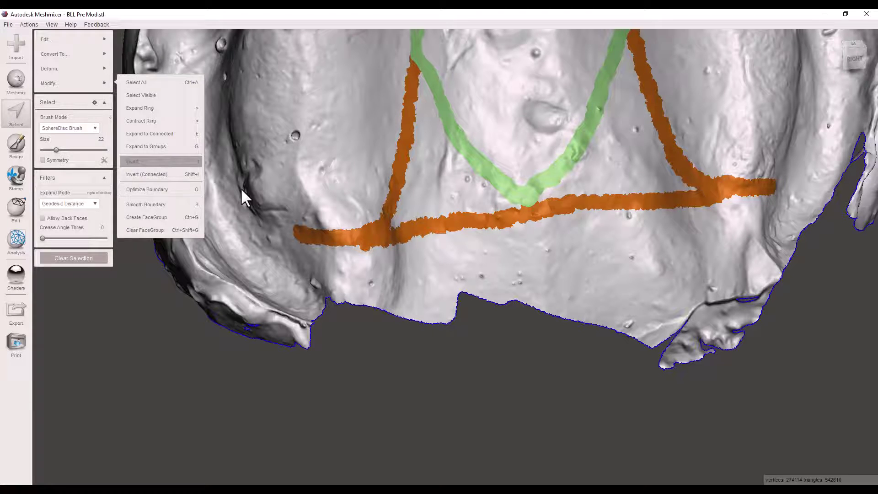
{"action": "key", "text": "b"}
{"action": "mouse_move", "coordinate": [553, 236]}
{"action": "left_mouse_down", "text": "alt"}
{"action": "mouse_move", "coordinate": [628, 223]}
{"action": "mouse_move", "coordinate": [583, 248]}
{"action": "mouse_move", "coordinate": [639, 234]}
{"action": "mouse_move", "coordinate": [618, 216]}
{"action": "mouse_move", "coordinate": [645, 241]}
{"action": "mouse_move", "coordinate": [613, 230]}
{"action": "mouse_move", "coordinate": [397, 290]}
{"action": "left_mouse_up", "text": "alt"}
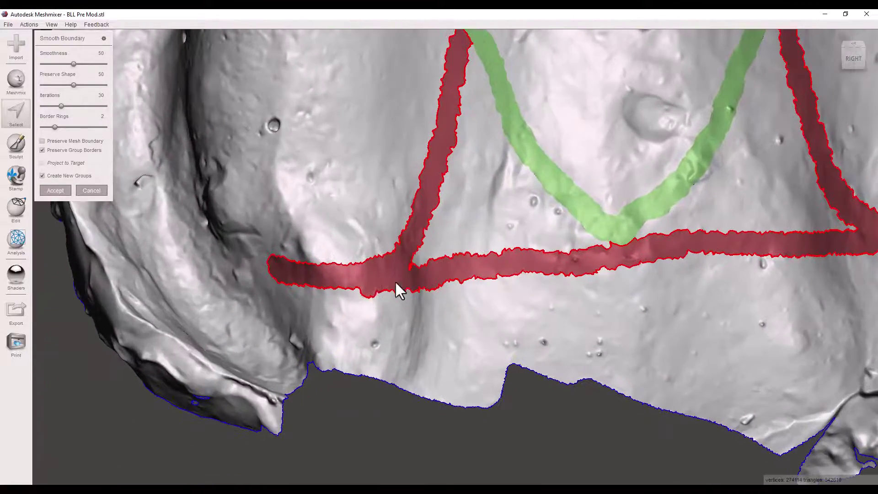
{"action": "left_click", "coordinate": [90, 190]}
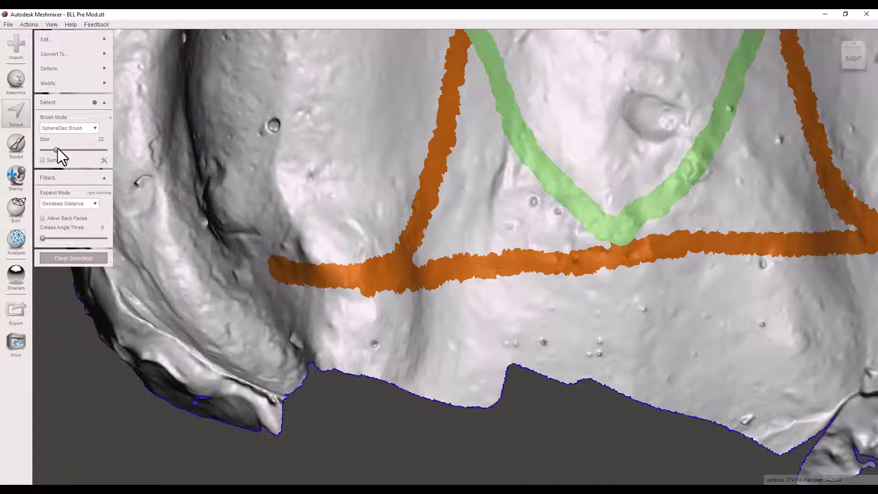
- Apply Smooth Boundary to the strip a second time and return to the full palate view
{"action": "left_click", "coordinate": [58, 53]}
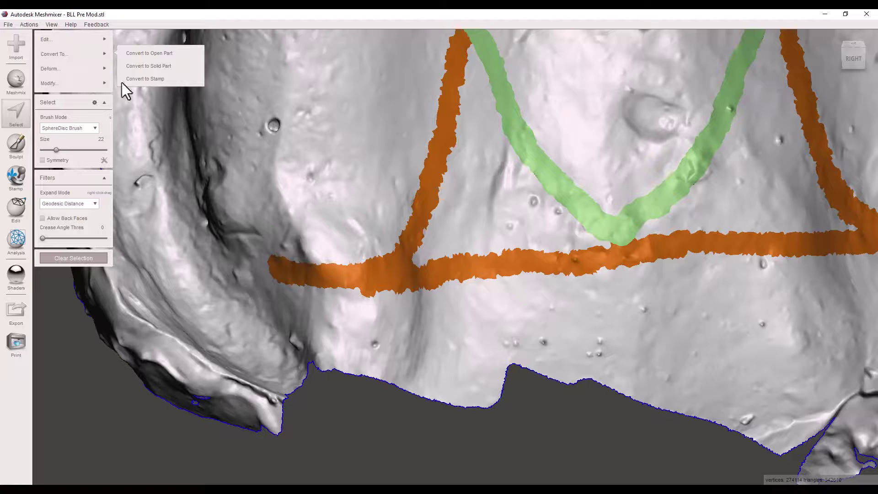
{"action": "key", "text": "b"}
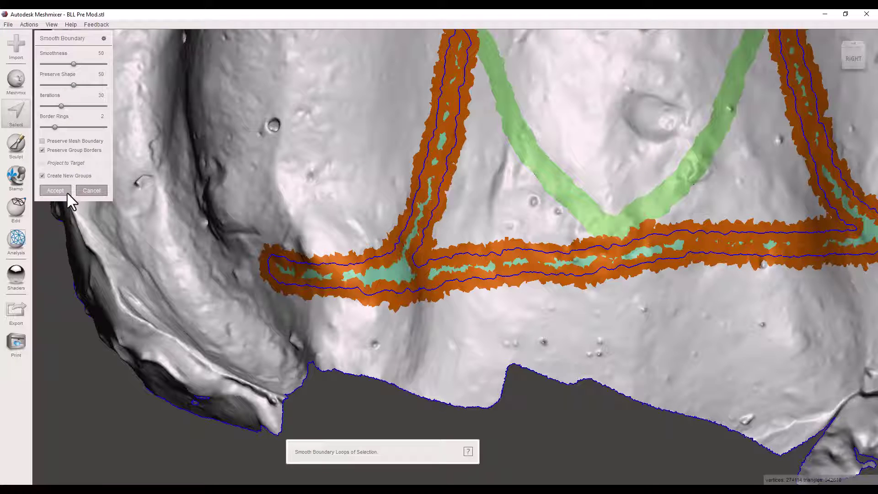
{"action": "left_click", "coordinate": [54, 190]}
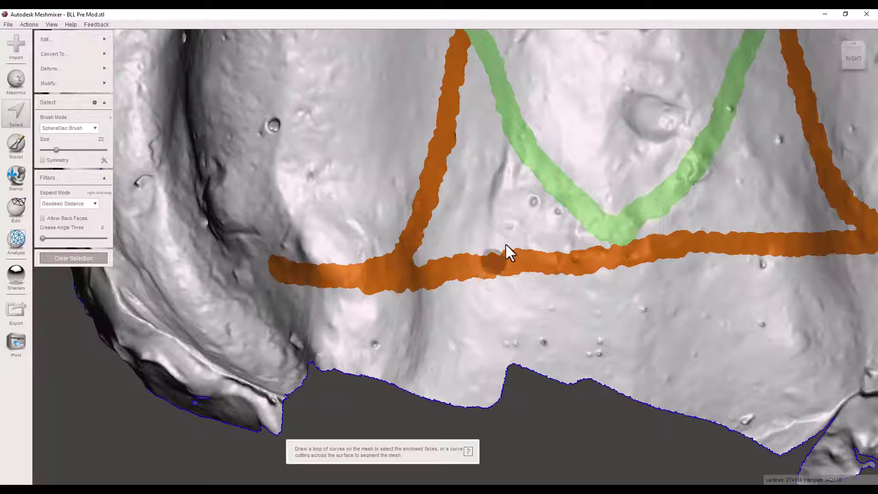
{"action": "scroll", "coordinate": [544, 265], "scroll_direction": "down", "scroll_amount": 3}
{"action": "right_click_drag", "start_coordinate": [579, 261], "coordinate": [571, 265]}
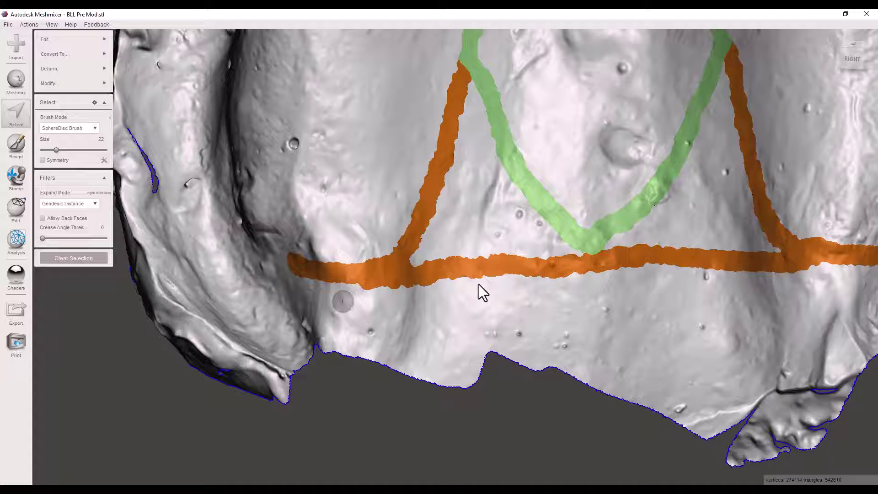
{"action": "scroll", "coordinate": [473, 253], "scroll_direction": "up", "scroll_amount": 3}
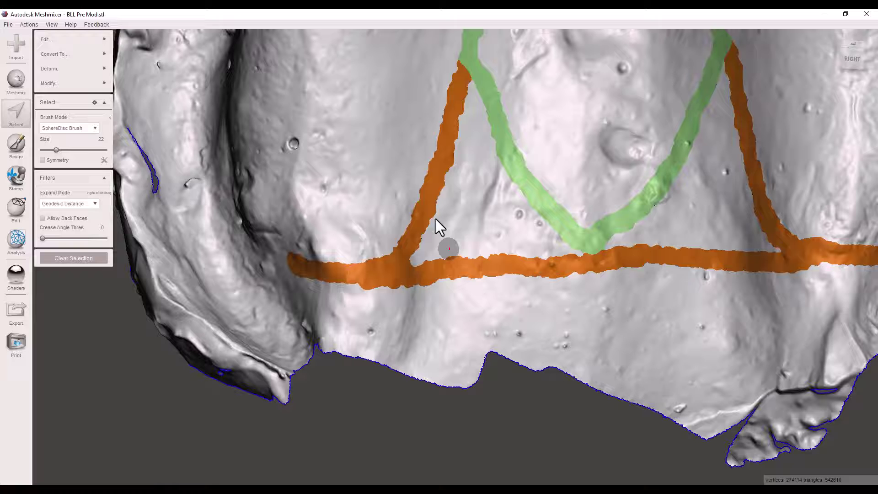
{"action": "mouse_move", "coordinate": [50, 55]}
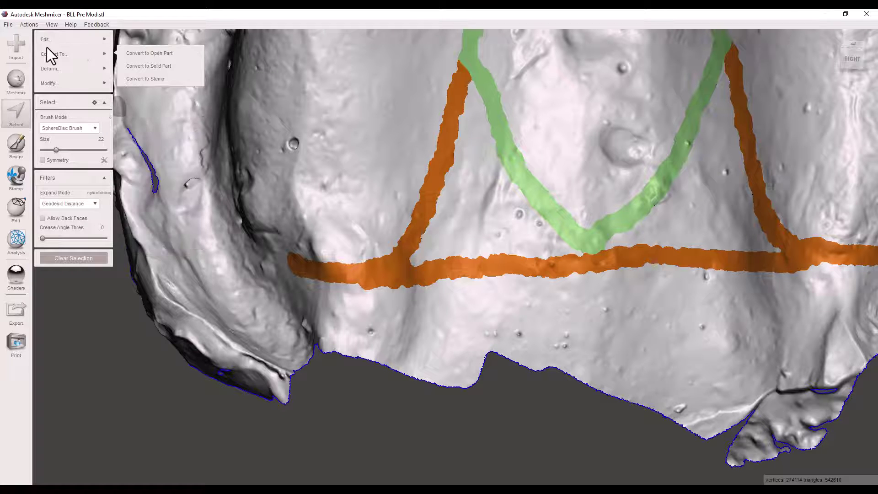
{"action": "mouse_move", "coordinate": [97, 86]}
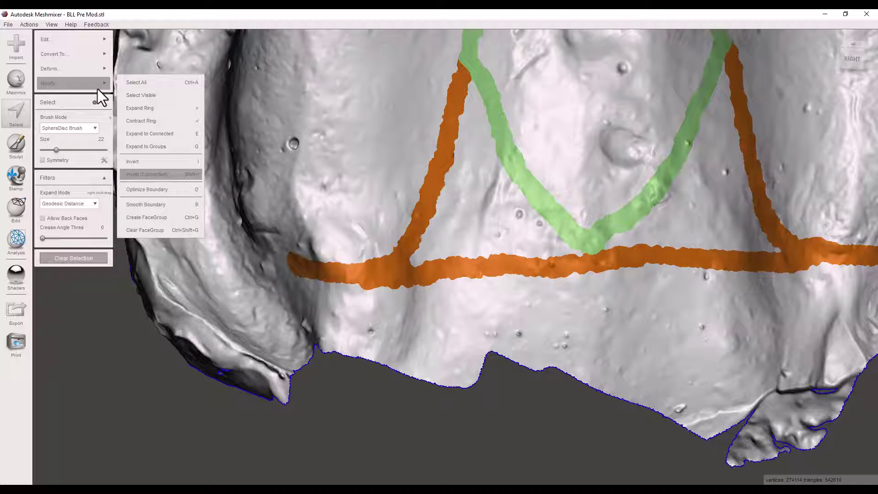
{"action": "mouse_move", "coordinate": [81, 38]}
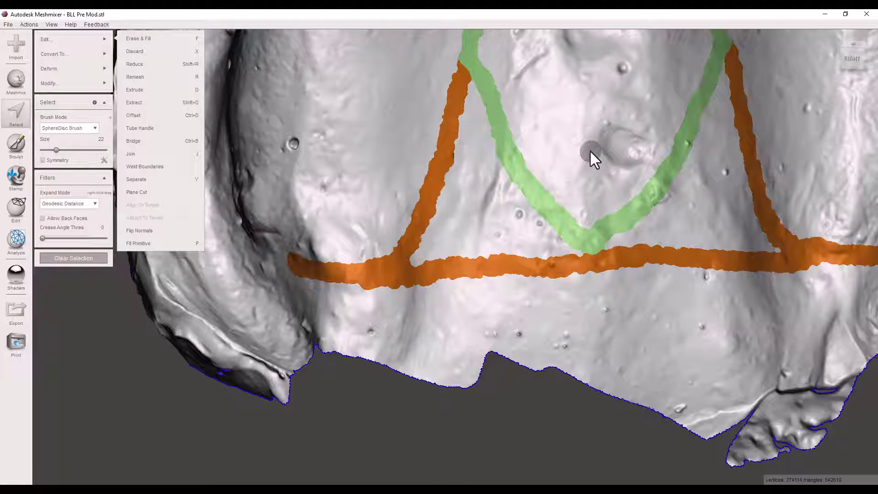
{"action": "right_click_drag", "start_coordinate": [592, 157], "coordinate": [501, 283]}
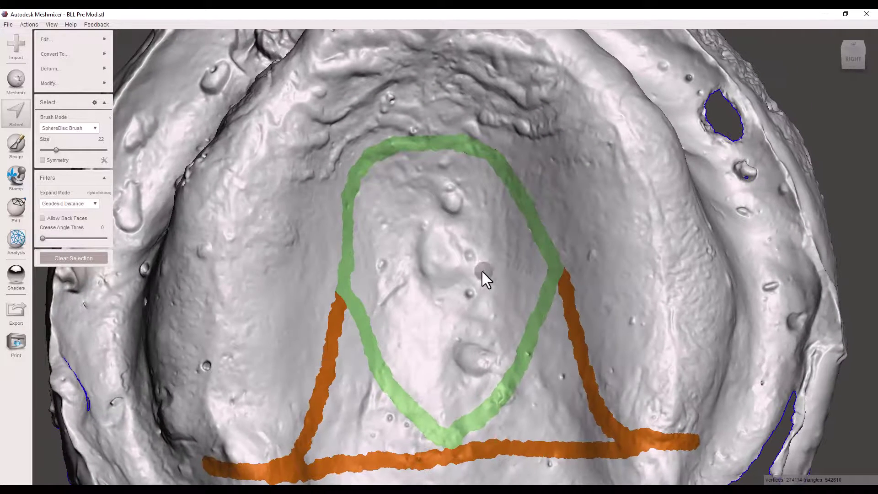
- Deselect the post dam strip and select the palate area inside the green loop plus the green band
{"action": "left_click", "coordinate": [63, 260]}
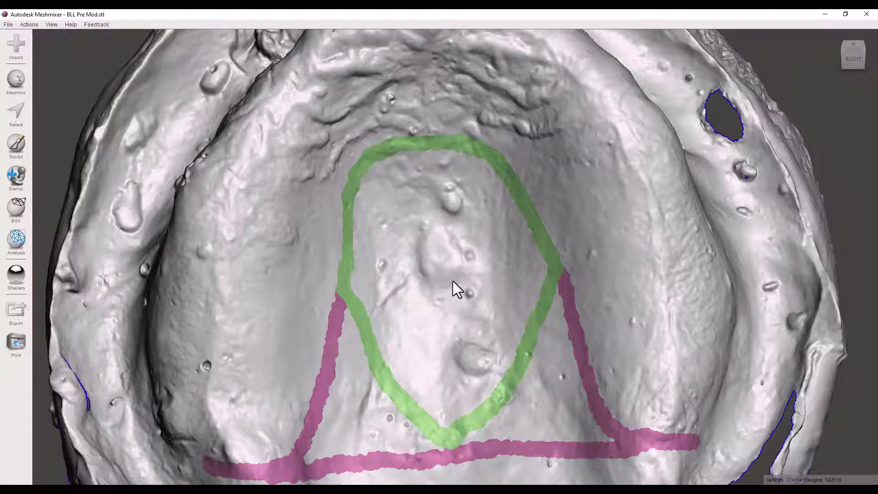
{"action": "left_click", "coordinate": [16, 112]}
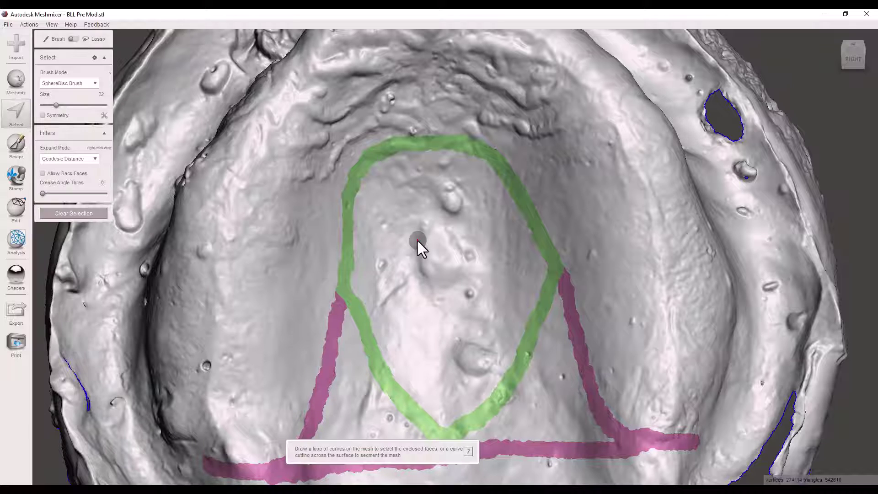
{"action": "double_click", "coordinate": [417, 241]}
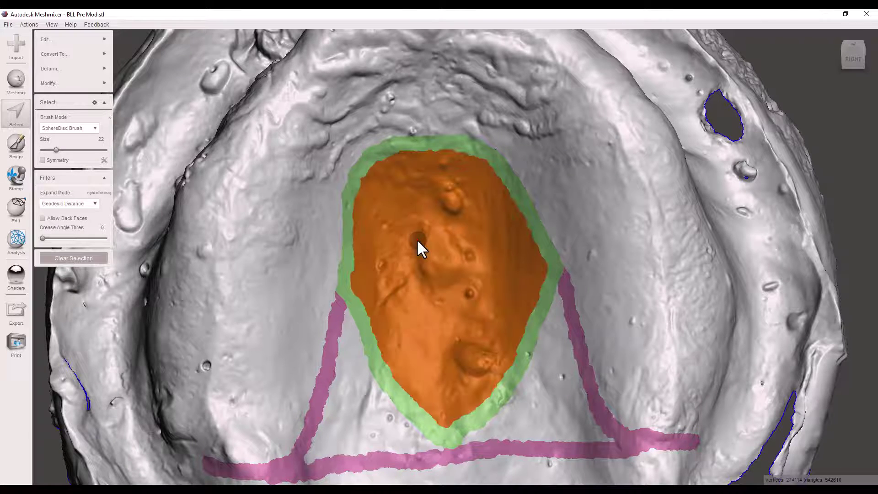
{"action": "double_click", "coordinate": [361, 317]}
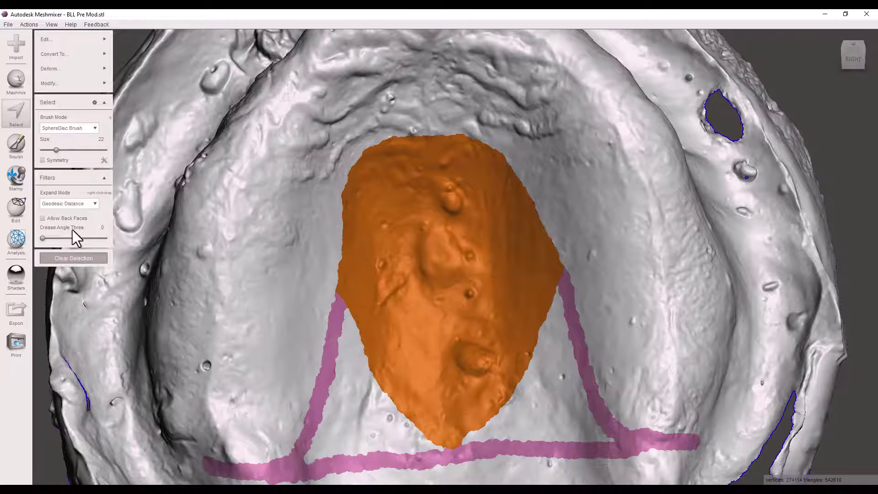
- Extrude the selected palate relief region with a 0.33 mm offset
{"action": "mouse_move", "coordinate": [82, 39]}
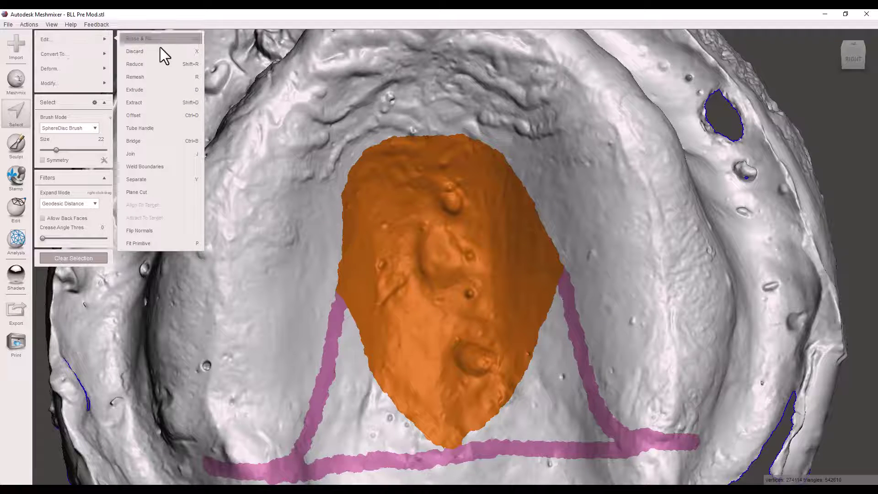
{"action": "left_click", "coordinate": [160, 88]}
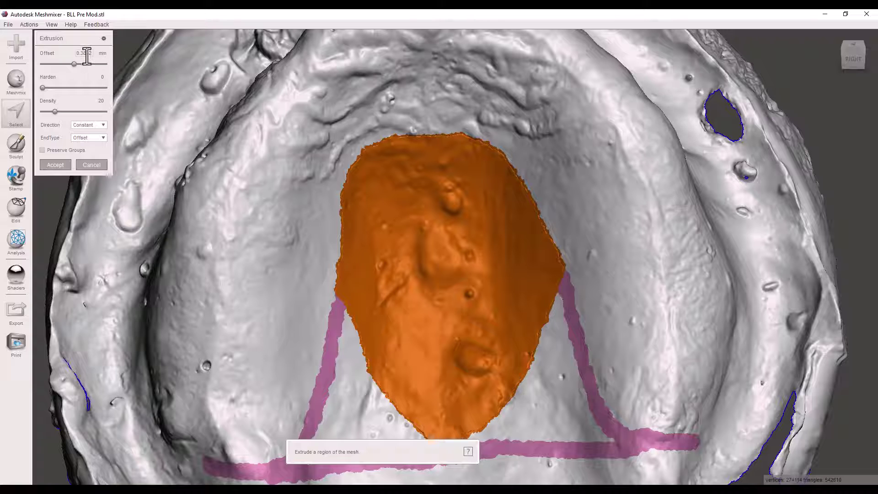
{"action": "left_click", "coordinate": [85, 53]}
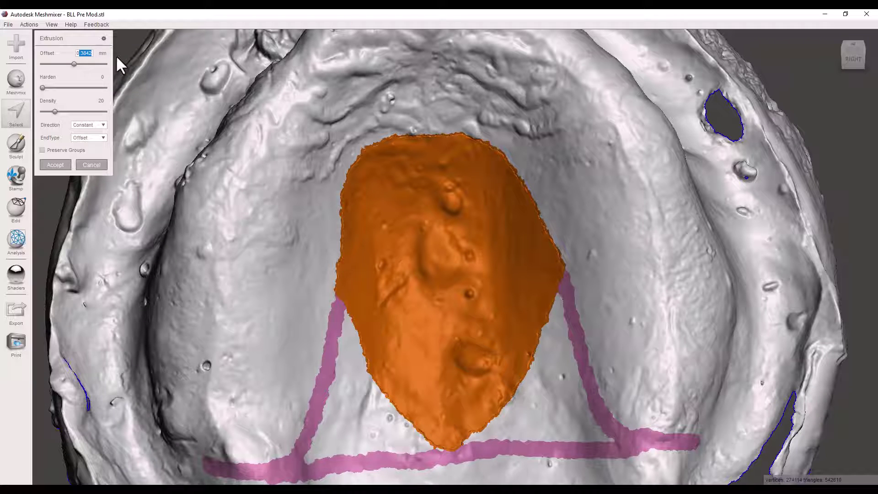
{"action": "type", "text": "0.33"}
{"action": "right_click_drag", "start_coordinate": [273, 130], "coordinate": [460, 192]}
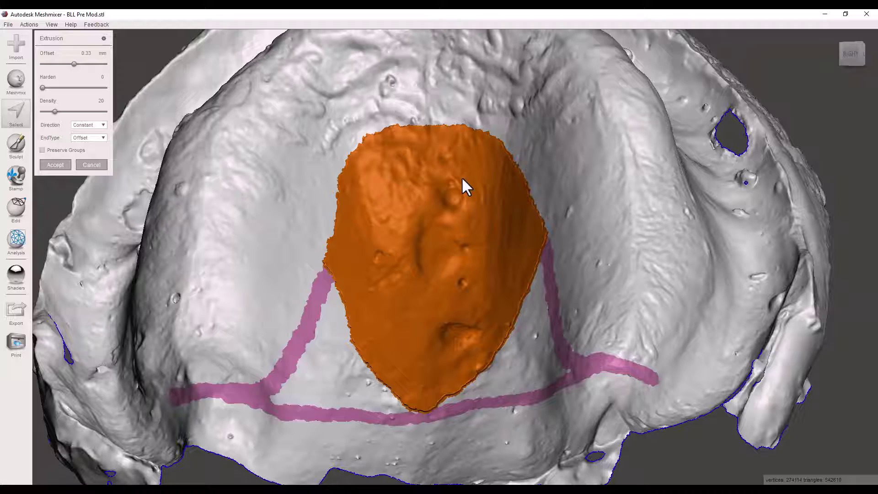
{"action": "left_click", "coordinate": [51, 162]}
- Clear the relief selection, inspect the palate lines, and view the Luckman post dam PDF
{"action": "right_click_drag", "start_coordinate": [341, 186], "coordinate": [381, 259]}
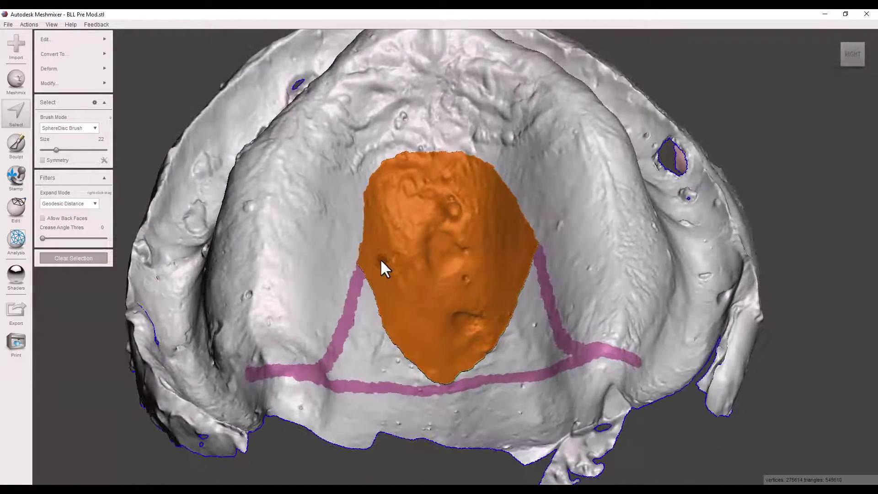
{"action": "left_click", "coordinate": [73, 258]}
{"action": "right_click_drag", "start_coordinate": [244, 328], "coordinate": [332, 352]}
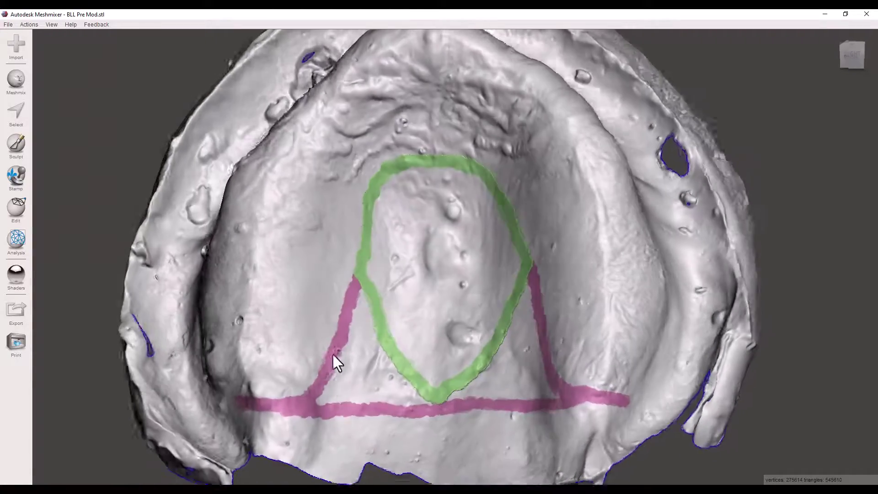
{"action": "scroll", "coordinate": [333, 356], "scroll_direction": "up", "scroll_amount": 3}
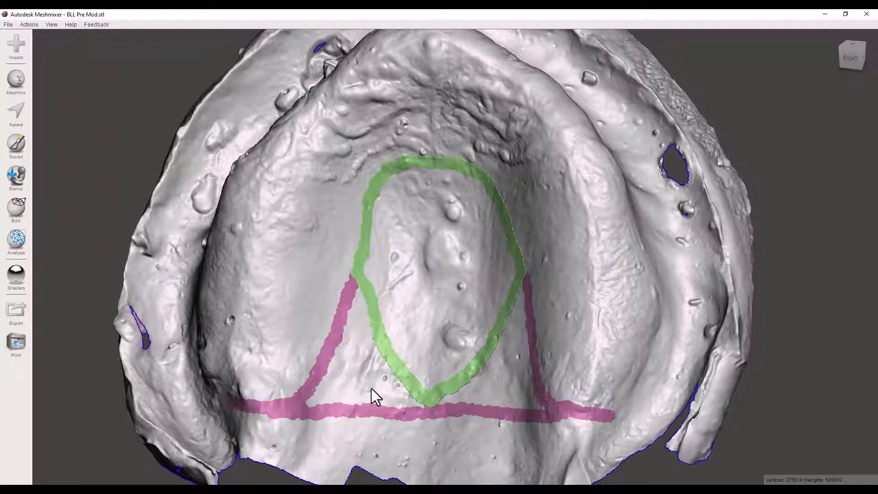
{"action": "right_click_drag", "start_coordinate": [490, 378], "coordinate": [510, 377]}
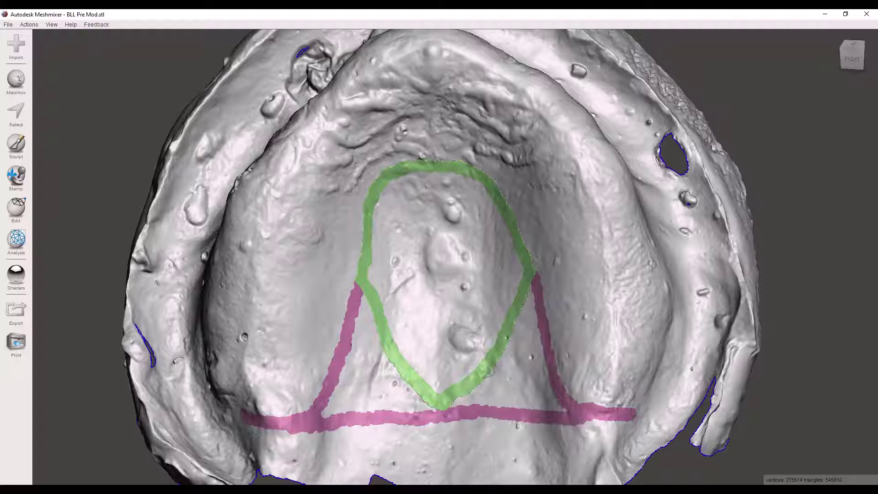
{"action": "left_click", "coordinate": [75, 453]}
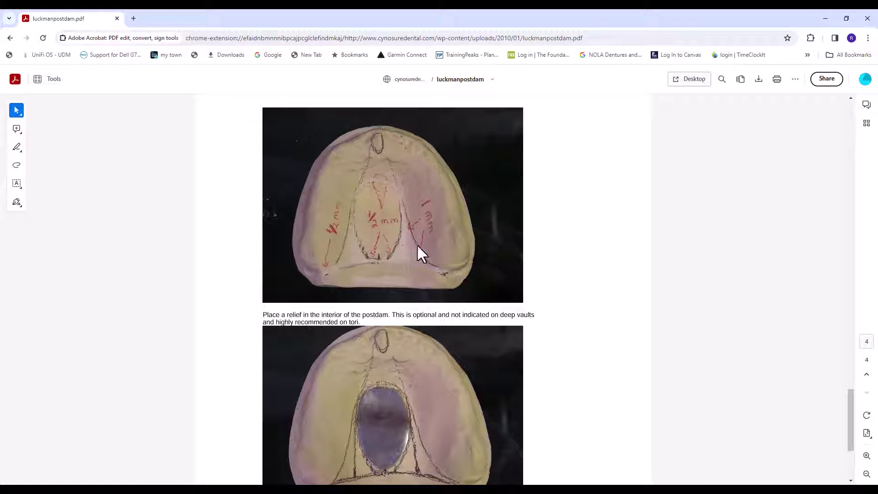
- Back in Meshmixer, select both triangles between the pink post dam lines and green outline
{"action": "left_click", "coordinate": [262, 428]}
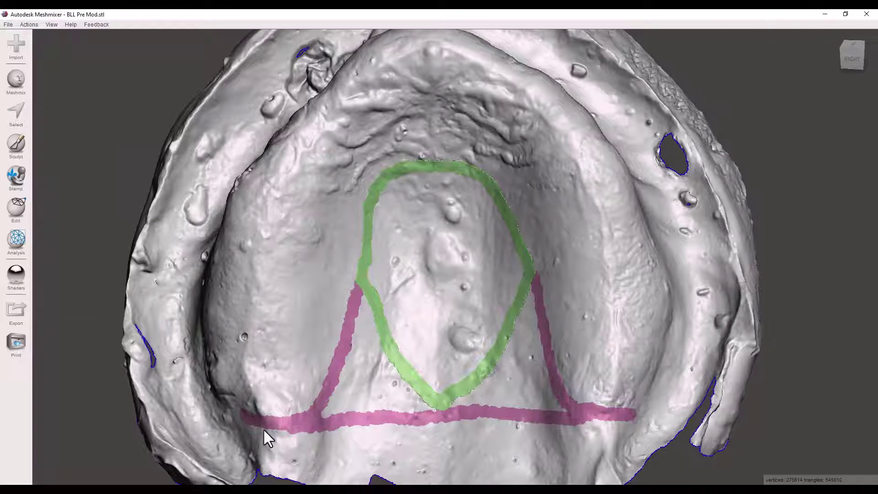
{"action": "left_click", "coordinate": [26, 127]}
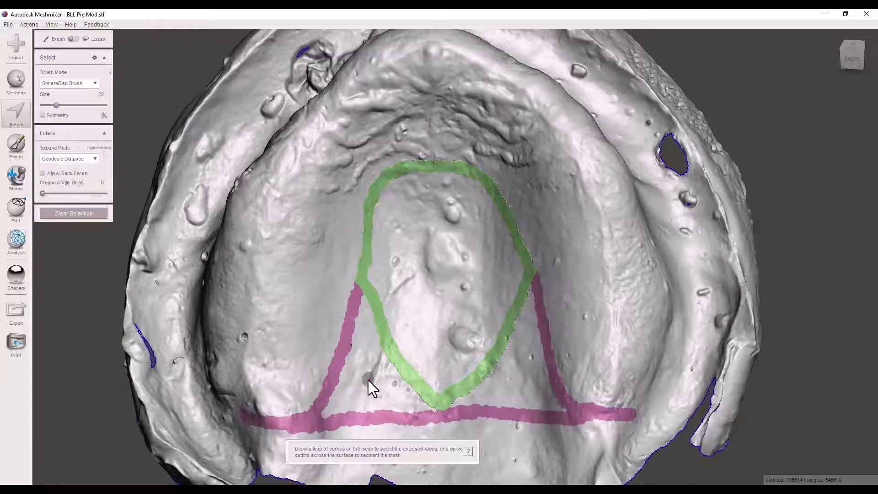
{"action": "double_click", "coordinate": [368, 380]}
{"action": "double_click", "coordinate": [537, 363]}
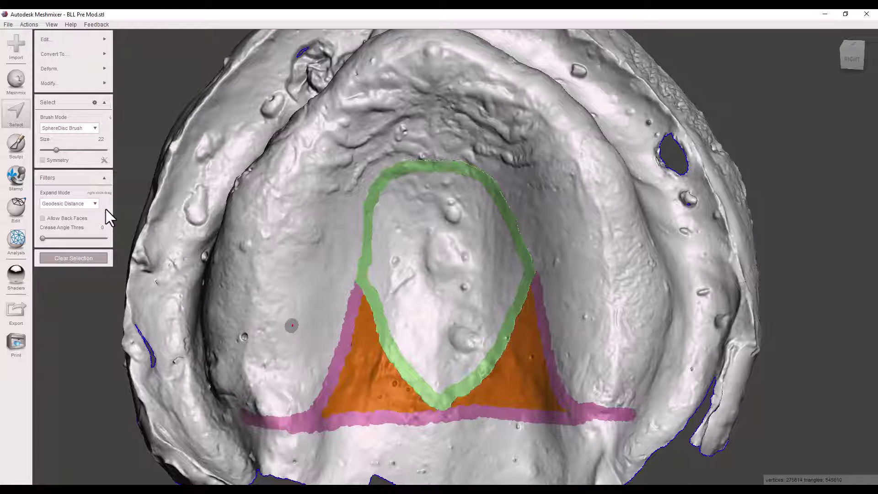
- Extrude the two triangles at a -1 mm offset, then clear the selection
{"action": "mouse_move", "coordinate": [89, 35]}
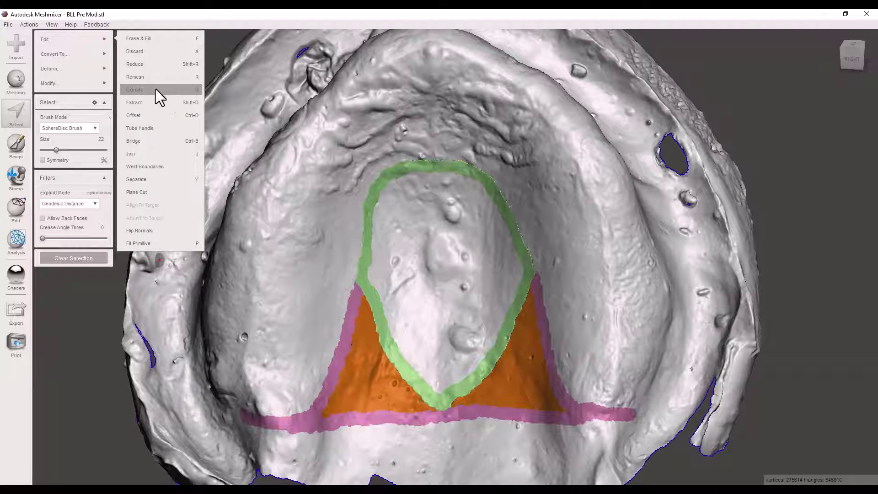
{"action": "left_click", "coordinate": [156, 90]}
{"action": "double_click", "coordinate": [85, 53]}
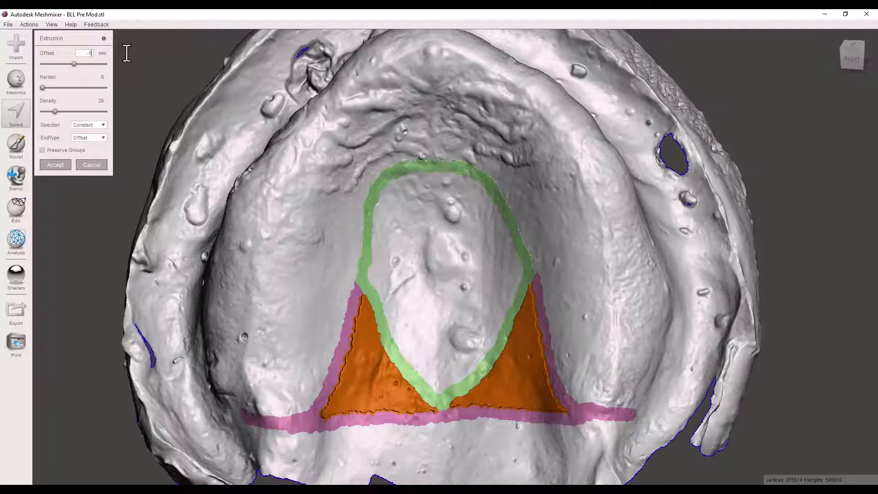
{"action": "type", "text": "-1"}
{"action": "key", "text": "Return"}
{"action": "right_click_drag", "start_coordinate": [174, 320], "coordinate": [471, 275]}
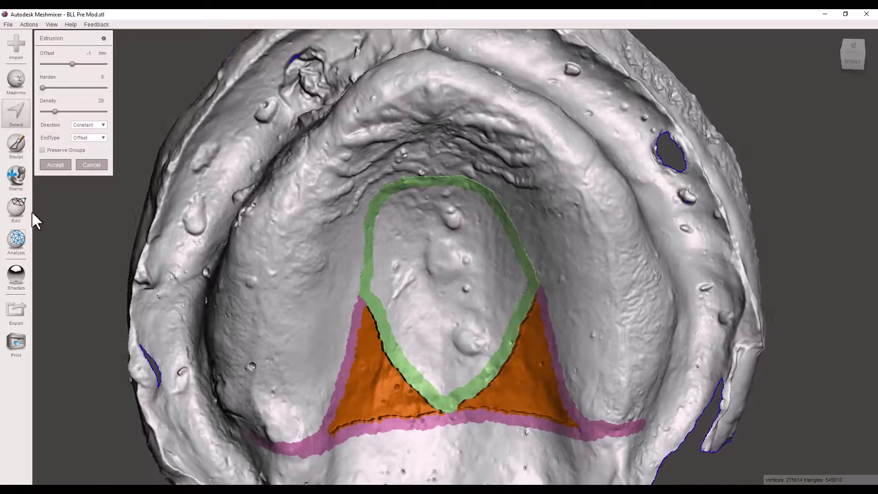
{"action": "left_click", "coordinate": [56, 166]}
{"action": "right_click_drag", "start_coordinate": [385, 300], "coordinate": [369, 275]}
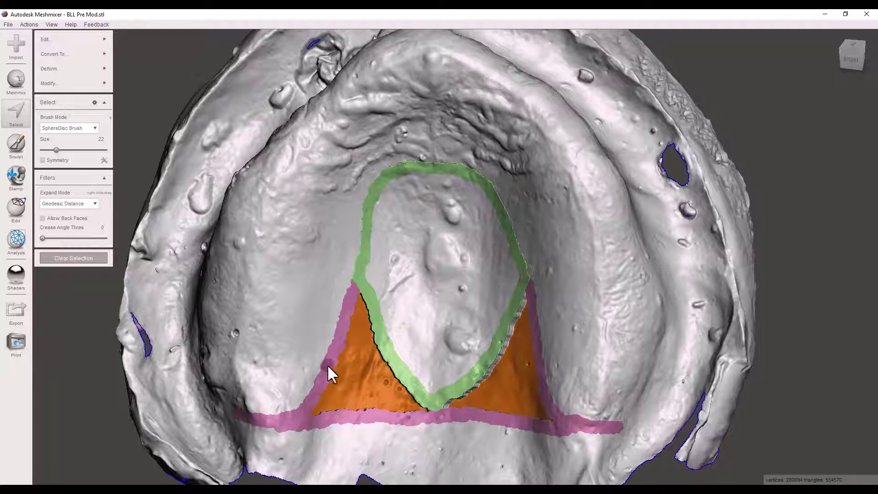
{"action": "left_click", "coordinate": [69, 259]}
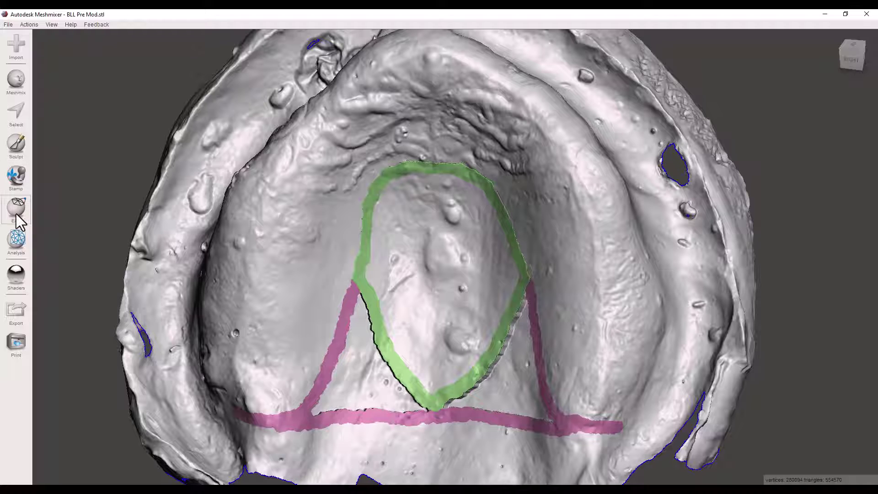
- Select the pink post dam strip and extrude it at a -0.5 mm offset
{"action": "left_click", "coordinate": [17, 114]}
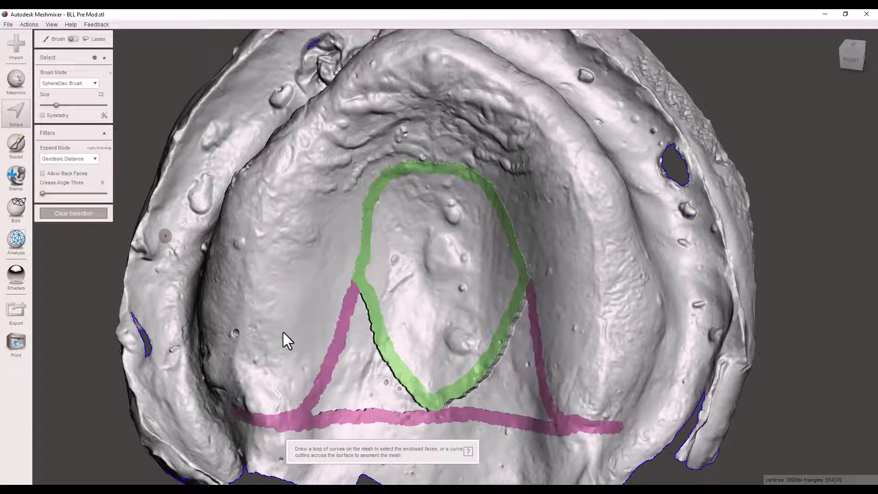
{"action": "double_click", "coordinate": [326, 363]}
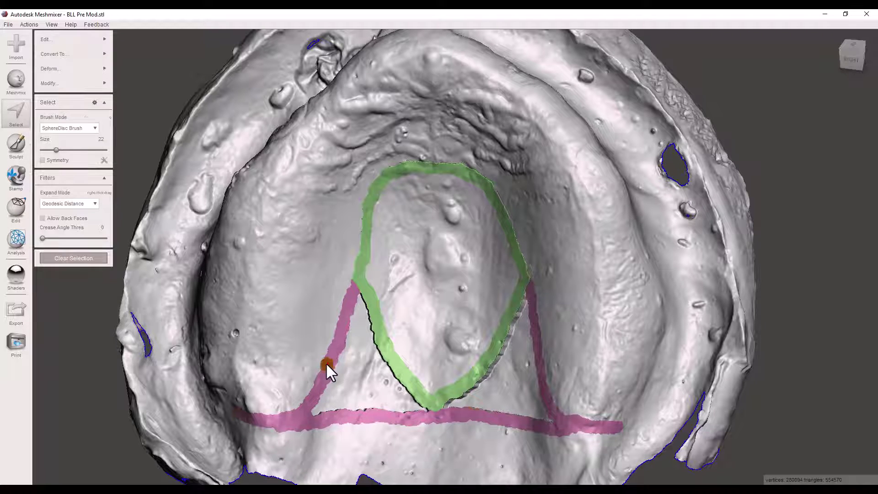
{"action": "mouse_move", "coordinate": [73, 61]}
{"action": "mouse_move", "coordinate": [107, 40]}
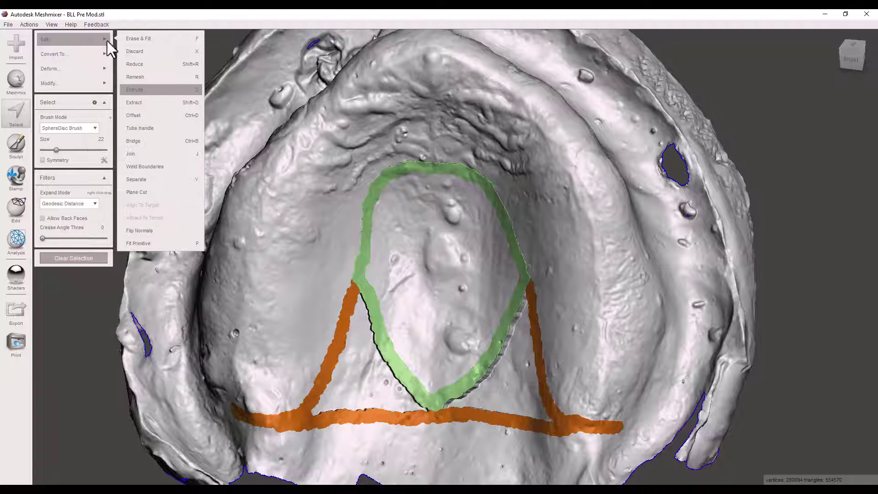
{"action": "left_click", "coordinate": [186, 89]}
{"action": "double_click", "coordinate": [85, 53]}
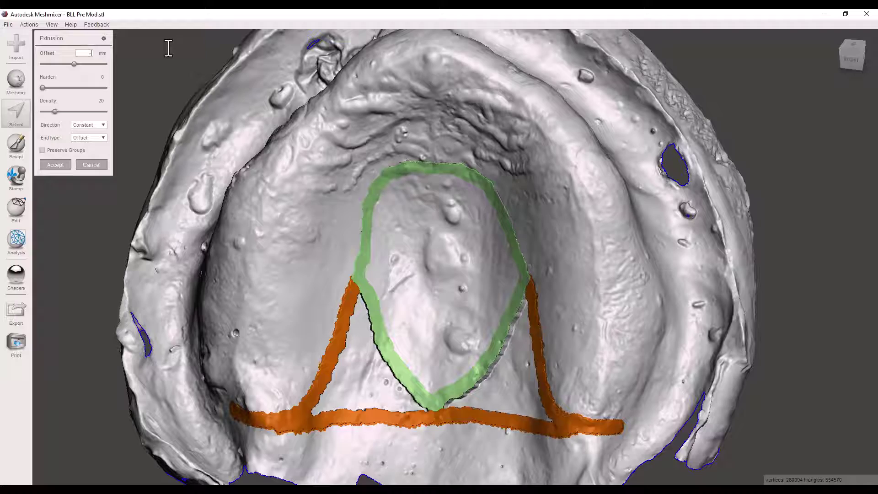
{"action": "key", "text": "Return"}
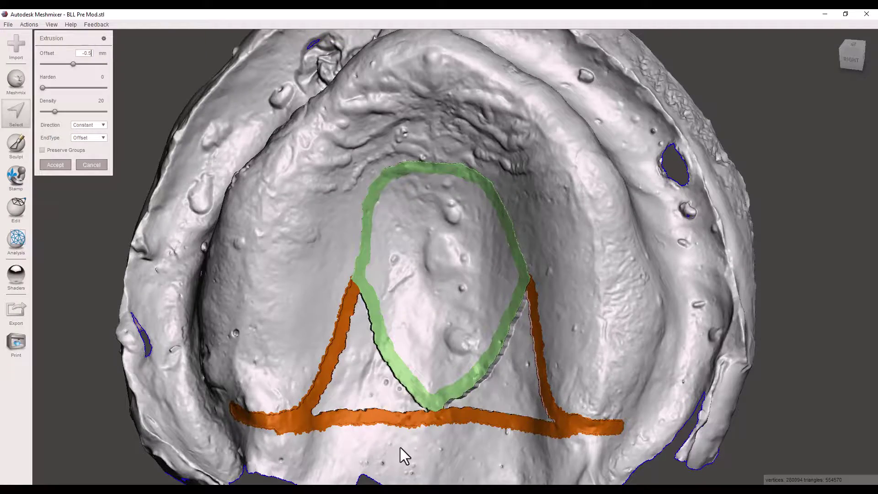
{"action": "right_click_drag", "start_coordinate": [400, 447], "coordinate": [512, 258]}
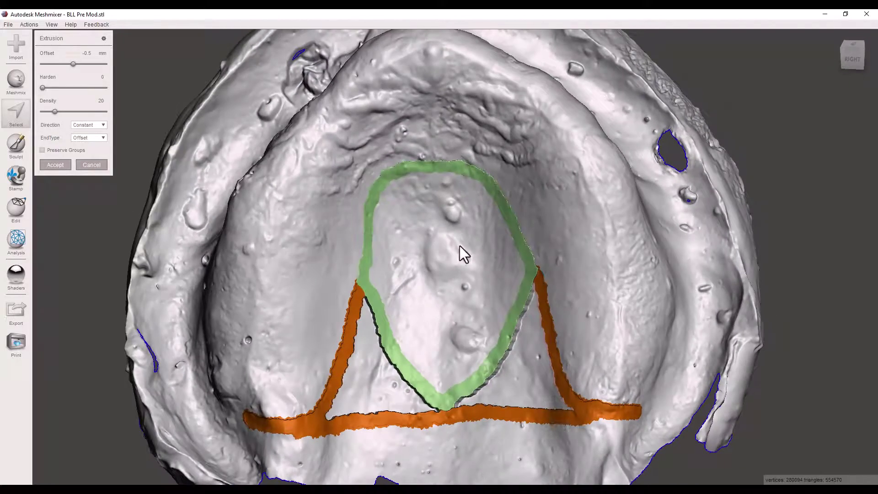
{"action": "left_click", "coordinate": [51, 165]}
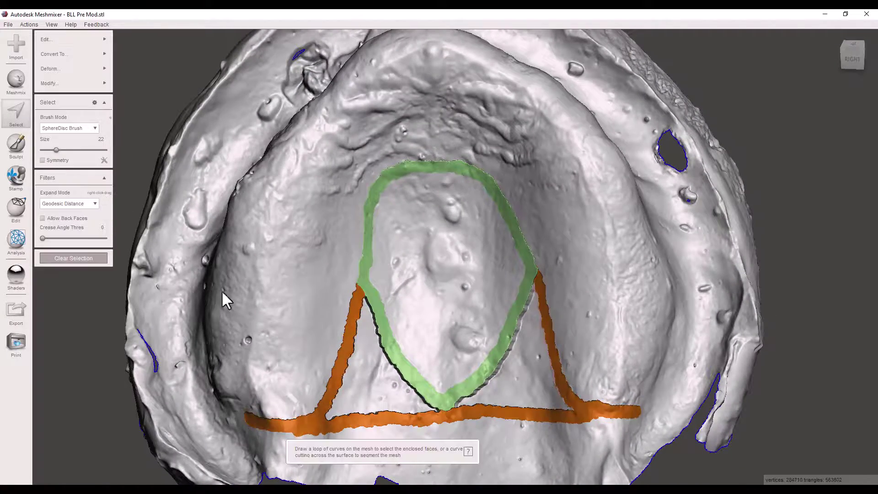
{"action": "right_click_drag", "start_coordinate": [225, 298], "coordinate": [393, 302]}
- Start exporting the modified cast as a mesh into the BLL Postdam files folder
{"action": "mouse_move", "coordinate": [64, 81]}
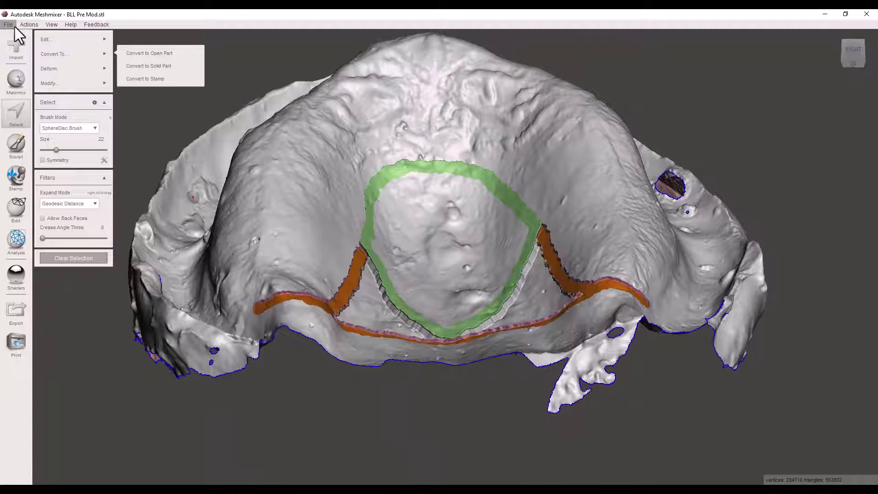
{"action": "left_click", "coordinate": [11, 25]}
{"action": "left_click", "coordinate": [49, 149]}
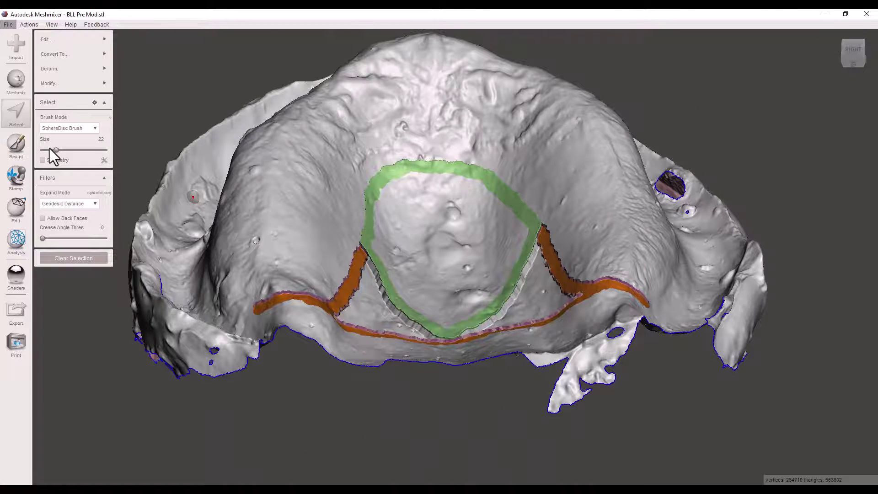
{"action": "scroll", "coordinate": [281, 138], "scroll_direction": "down", "scroll_amount": 2}
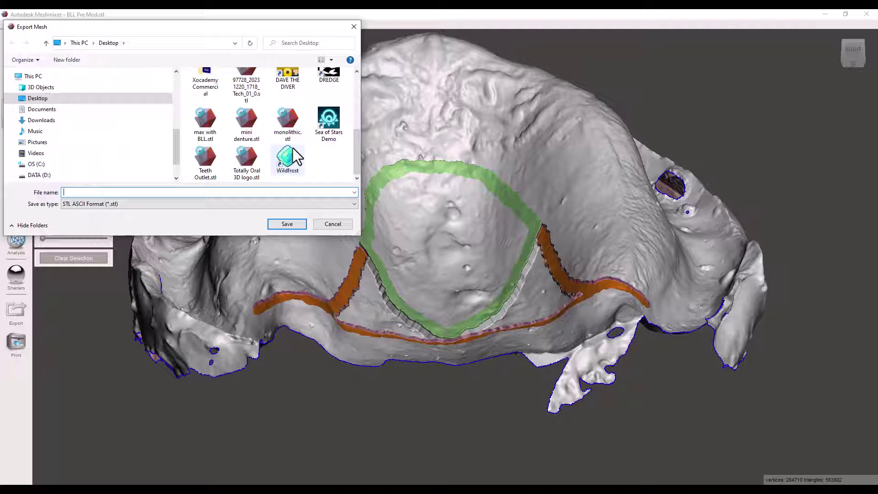
{"action": "scroll", "coordinate": [295, 153], "scroll_direction": "up", "scroll_amount": 5}
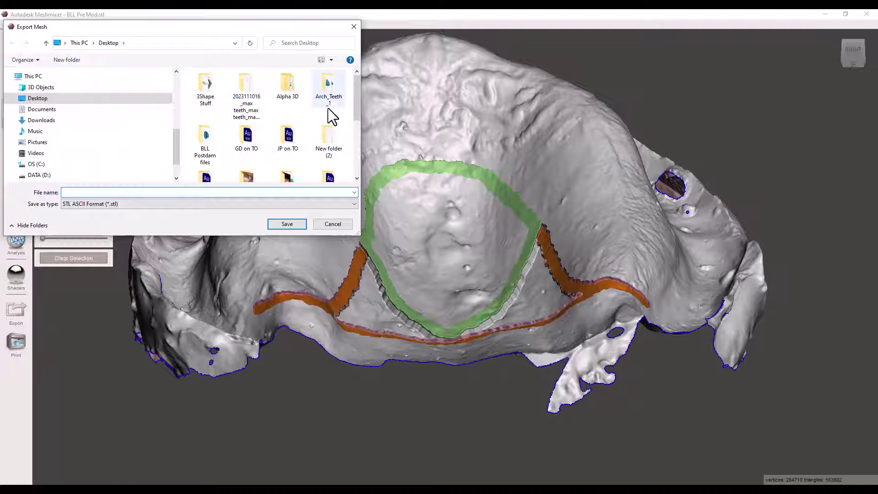
{"action": "mouse_move", "coordinate": [356, 96]}
{"action": "left_mouse_down"}
{"action": "mouse_move", "coordinate": [360, 132]}
{"action": "mouse_move", "coordinate": [357, 102]}
{"action": "left_mouse_up"}
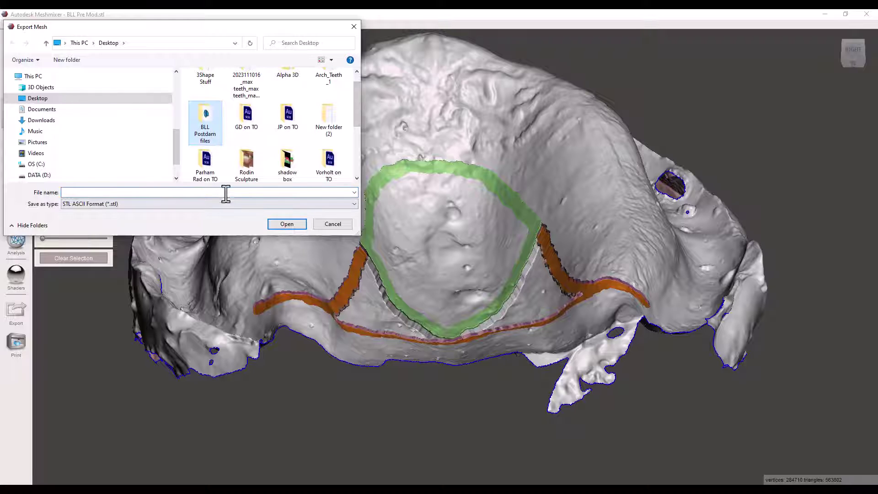
{"action": "double_click", "coordinate": [201, 123]}
- Save the exported mesh as 'BLL Post meshmixer Mod.stl'
{"action": "left_click", "coordinate": [223, 86]}
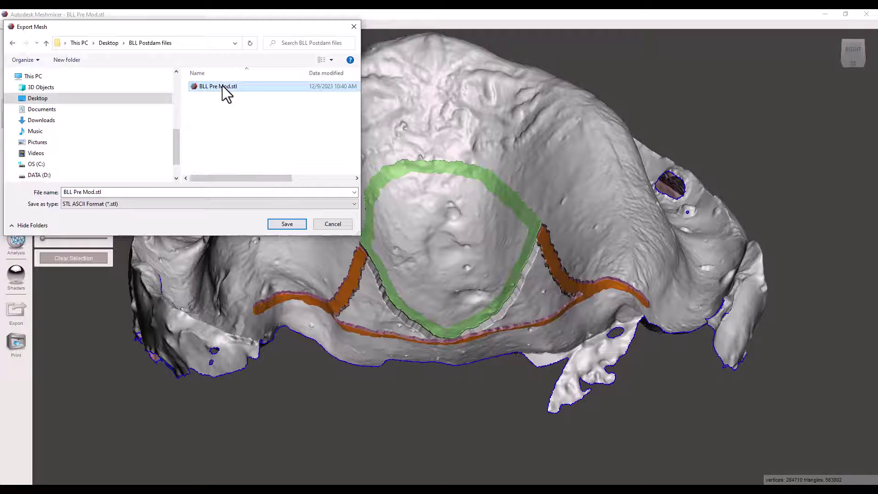
{"action": "left_click", "coordinate": [80, 192]}
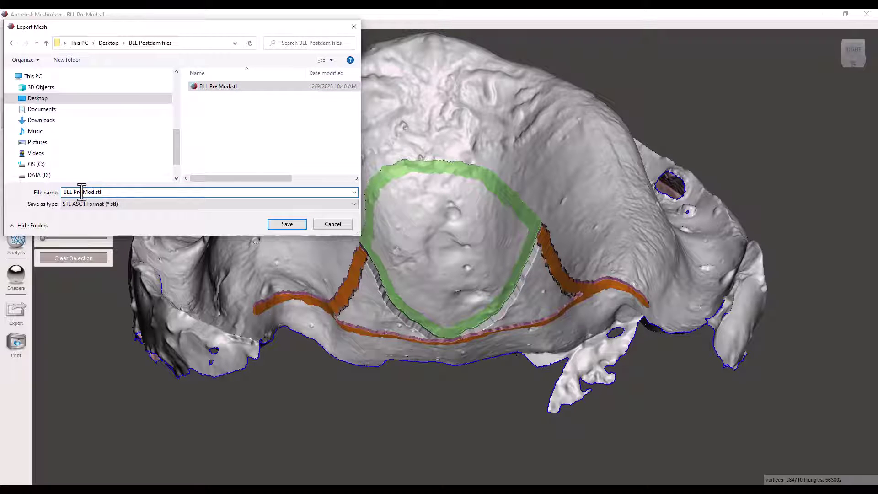
{"action": "key", "text": "BackSpace"}
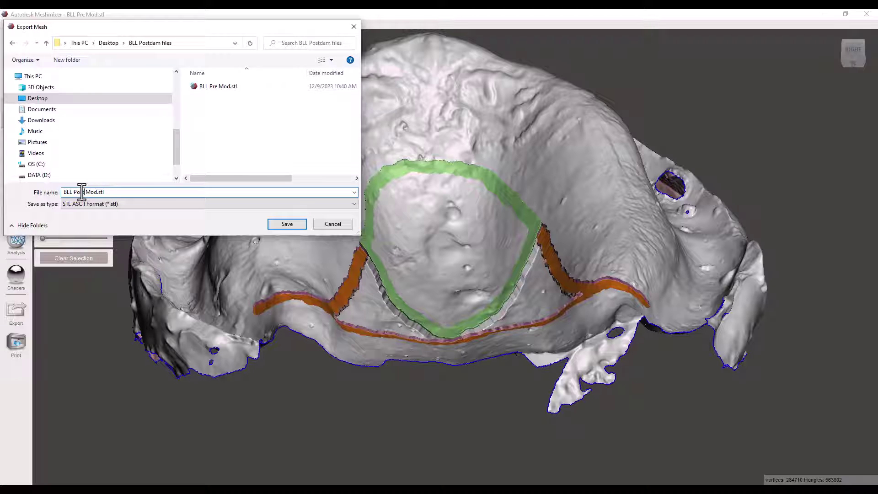
{"action": "type", "text": "meshmixer"}
{"action": "key", "text": "Return"}
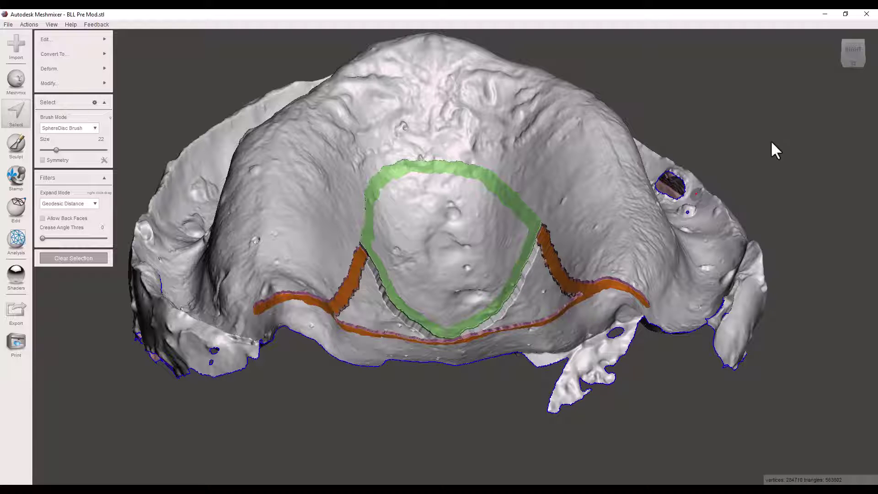
- Close Meshmixer without saving the document
{"action": "left_click", "coordinate": [864, 16]}
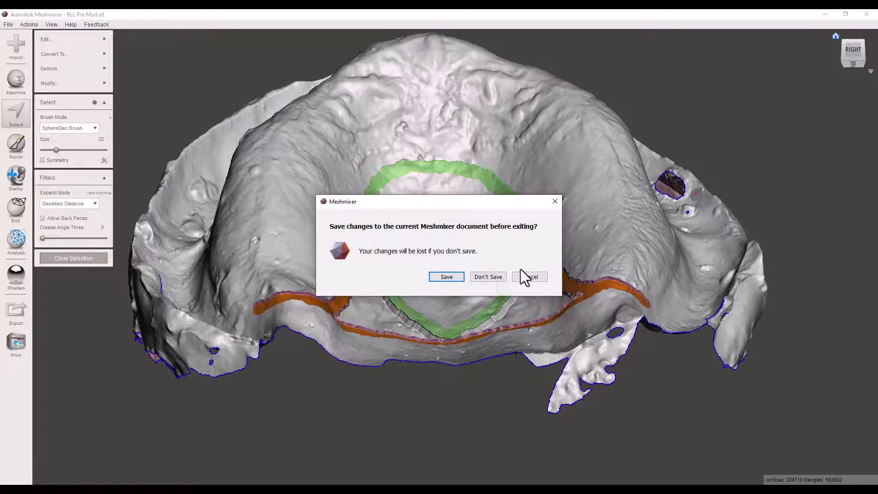
{"action": "left_click", "coordinate": [491, 276]}
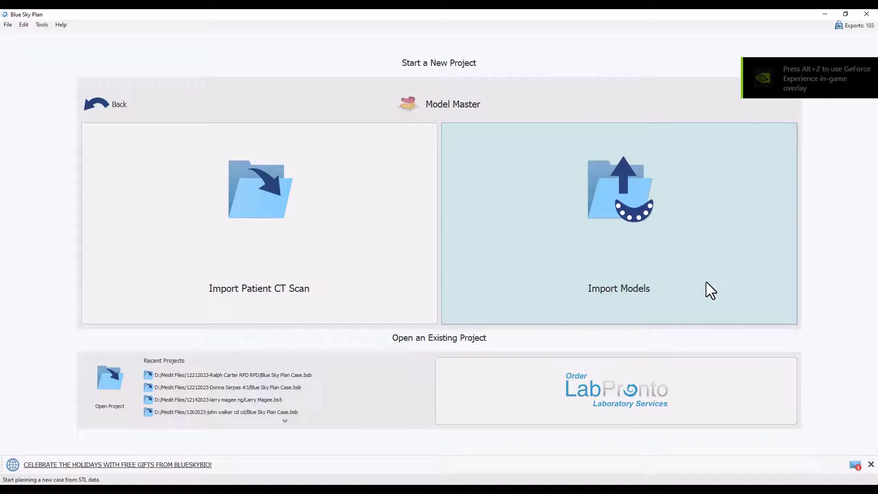
- Import BLL Post meshmixer Mod.stl from the BLL Postdam files folder
{"action": "left_click", "coordinate": [706, 282]}
{"action": "scroll", "coordinate": [275, 326], "scroll_direction": "up", "scroll_amount": 2}
{"action": "scroll", "coordinate": [254, 309], "scroll_direction": "down", "scroll_amount": 10}
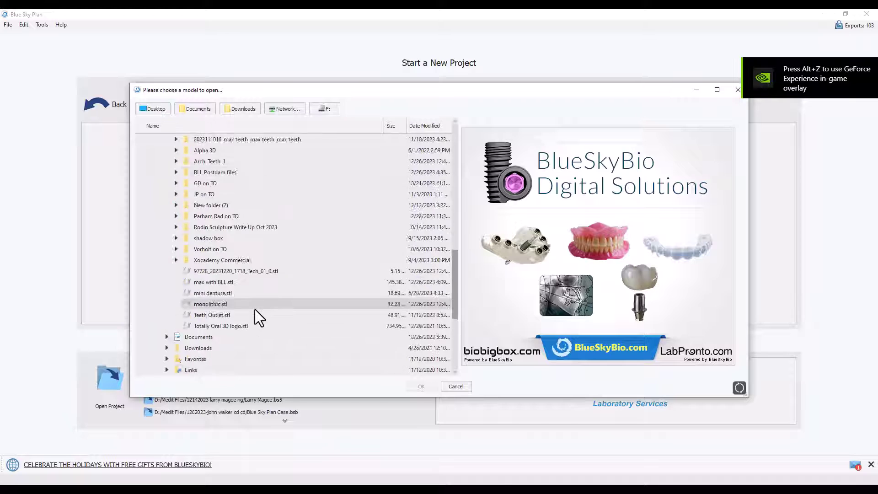
{"action": "scroll", "coordinate": [249, 172], "scroll_direction": "up", "scroll_amount": 2}
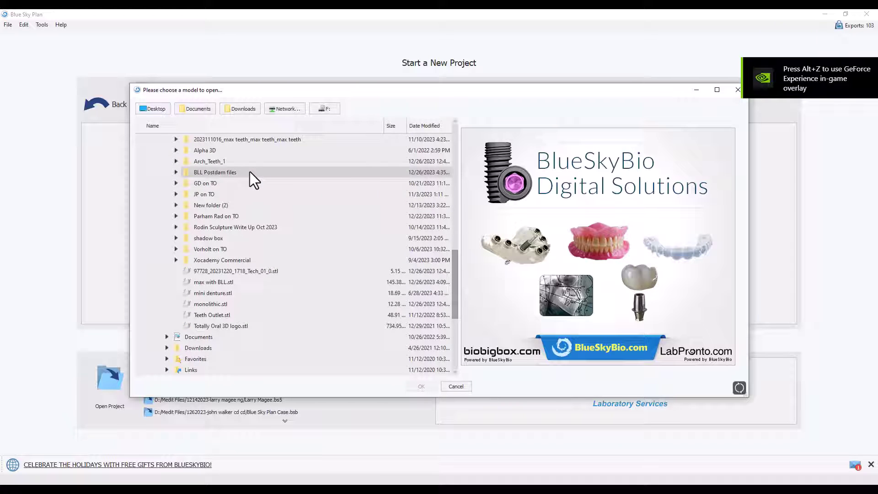
{"action": "scroll", "coordinate": [235, 231], "scroll_direction": "up", "scroll_amount": 2}
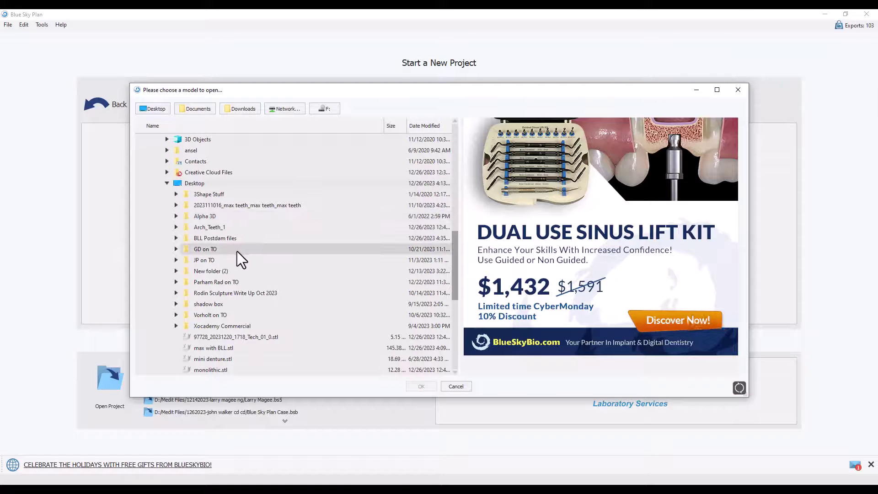
{"action": "double_click", "coordinate": [226, 238]}
{"action": "left_click", "coordinate": [226, 251]}
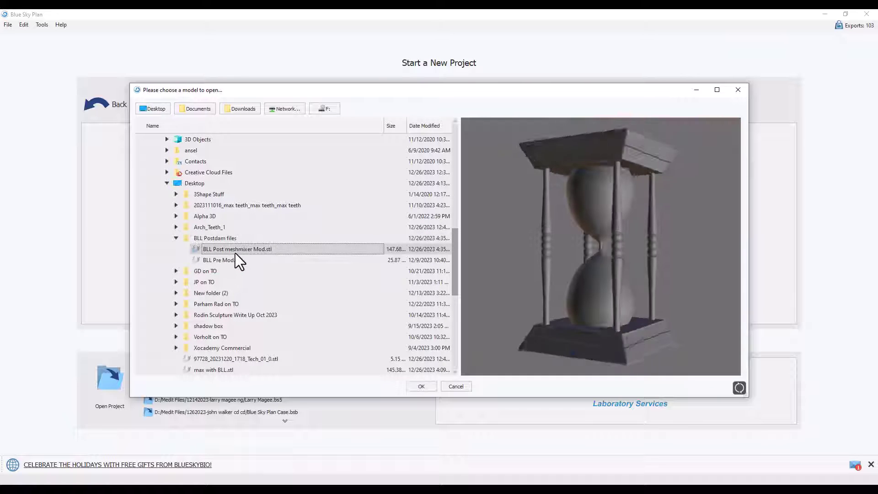
{"action": "left_click", "coordinate": [420, 386]}
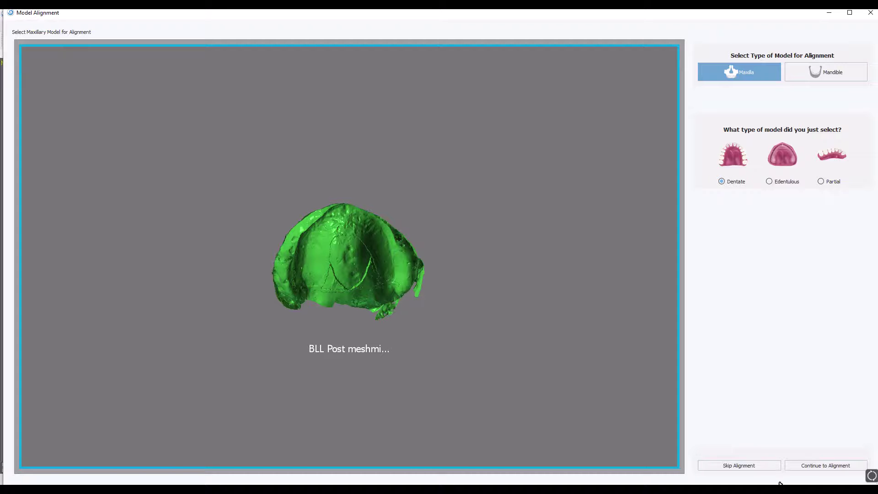
- Skip model alignment and turn the cast to view the palate
{"action": "left_click", "coordinate": [771, 459]}
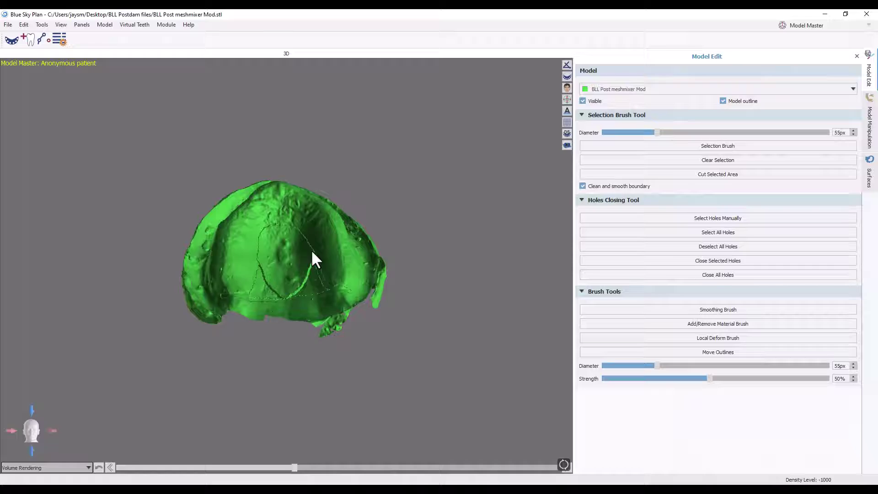
{"action": "scroll", "coordinate": [308, 269], "scroll_direction": "up", "scroll_amount": 10}
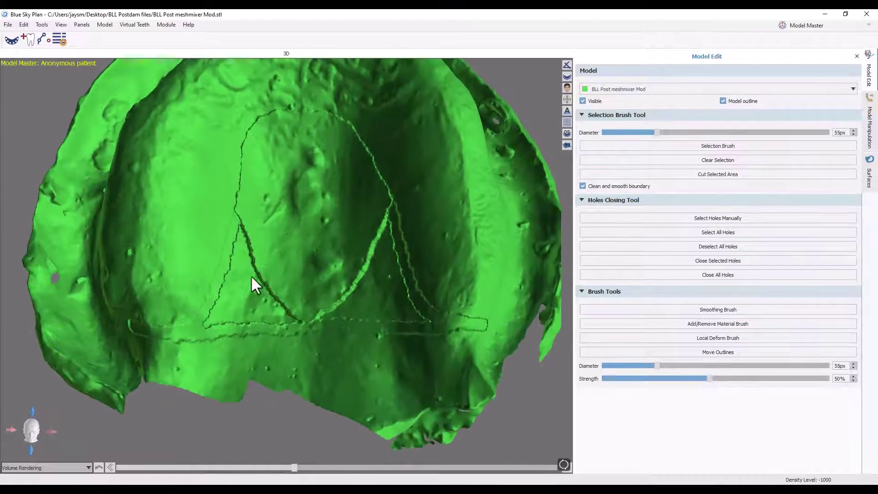
{"action": "left_click_drag", "start_coordinate": [252, 277], "coordinate": [343, 207]}
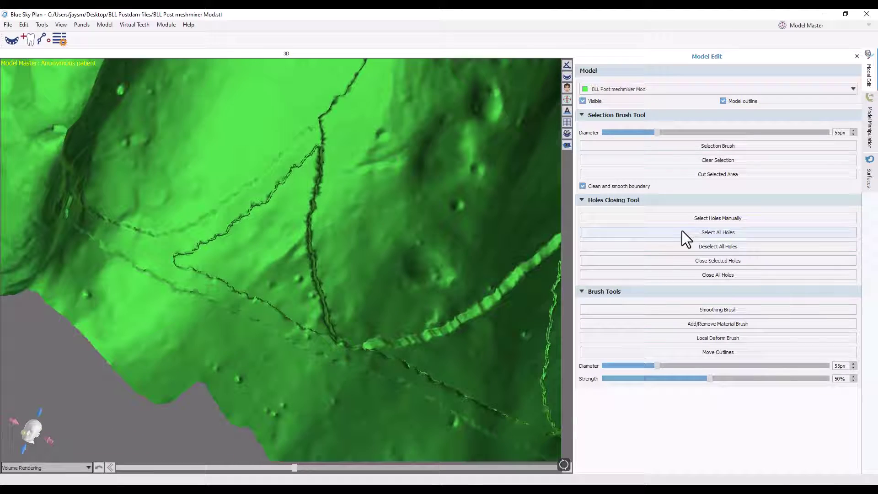
- Smooth each crack-like seam around the recessed post dam with the Smoothing Brush
{"action": "left_click", "coordinate": [736, 310]}
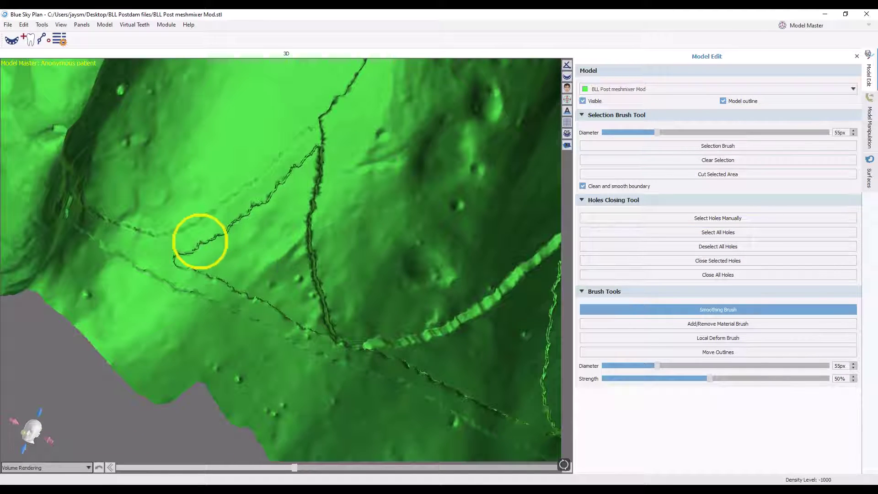
{"action": "left_click_drag", "start_coordinate": [224, 232], "coordinate": [288, 177]}
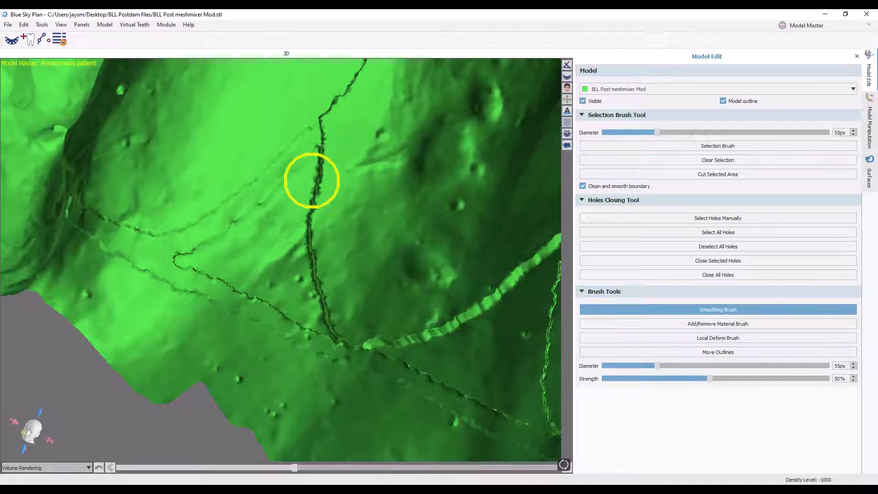
{"action": "mouse_move", "coordinate": [316, 178]}
{"action": "left_mouse_down"}
{"action": "mouse_move", "coordinate": [315, 279]}
{"action": "mouse_move", "coordinate": [324, 301]}
{"action": "mouse_move", "coordinate": [321, 270]}
{"action": "mouse_move", "coordinate": [327, 316]}
{"action": "left_mouse_up"}
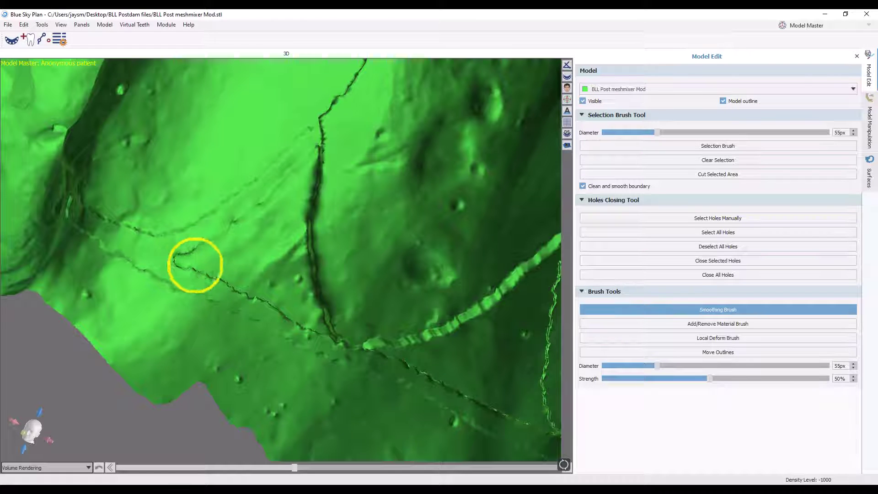
{"action": "mouse_move", "coordinate": [195, 265]}
{"action": "left_mouse_down"}
{"action": "mouse_move", "coordinate": [283, 309]}
{"action": "mouse_move", "coordinate": [276, 255]}
{"action": "mouse_move", "coordinate": [254, 211]}
{"action": "left_mouse_up"}
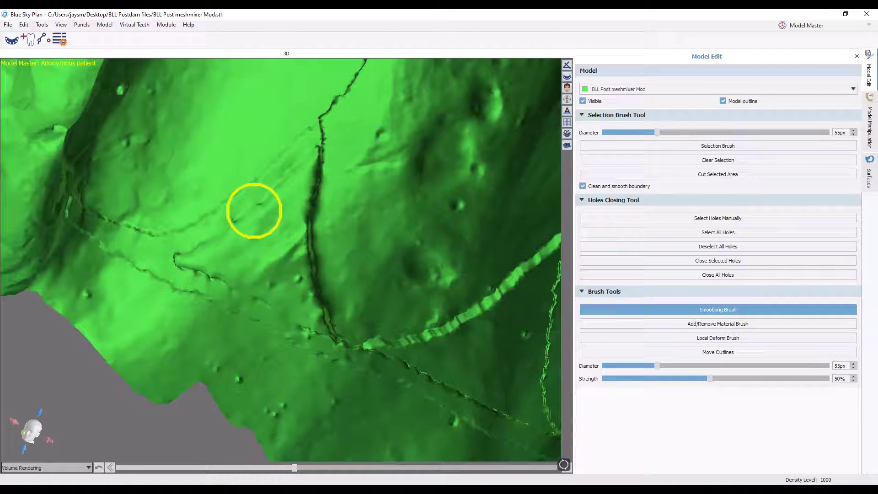
{"action": "left_click_drag", "start_coordinate": [196, 281], "coordinate": [255, 297]}
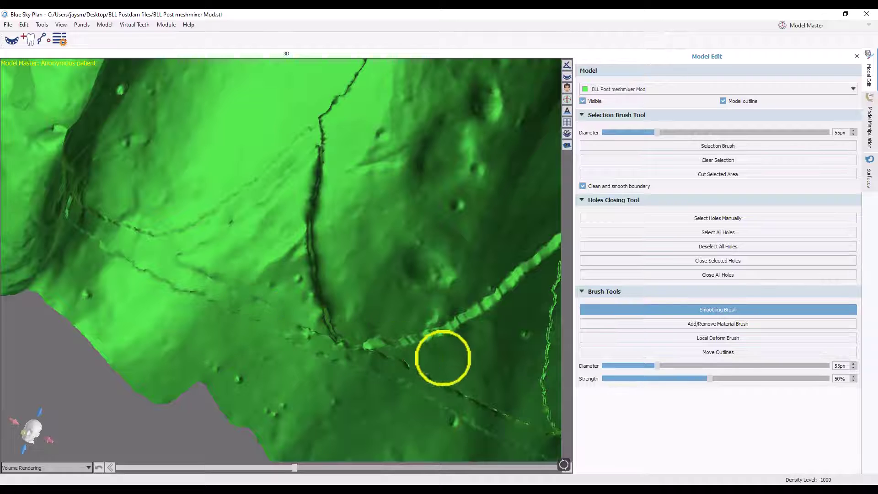
{"action": "right_click_drag", "start_coordinate": [462, 322], "coordinate": [245, 279]}
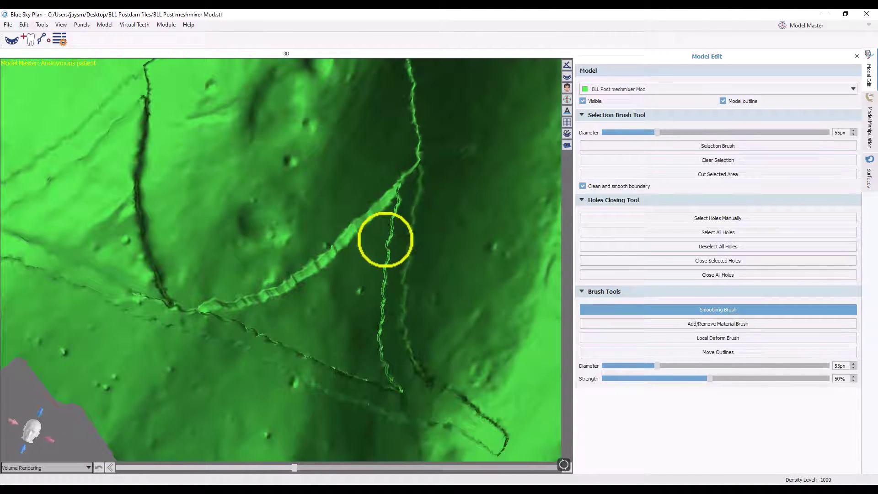
{"action": "mouse_move", "coordinate": [391, 209]}
{"action": "left_mouse_down"}
{"action": "mouse_move", "coordinate": [380, 311]}
{"action": "mouse_move", "coordinate": [386, 367]}
{"action": "mouse_move", "coordinate": [408, 395]}
{"action": "left_mouse_up"}
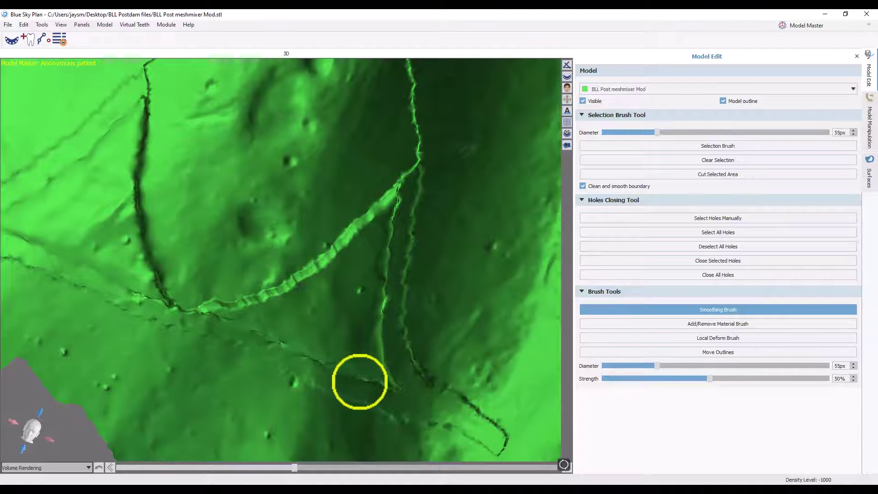
{"action": "right_click_drag", "start_coordinate": [388, 349], "coordinate": [338, 144]}
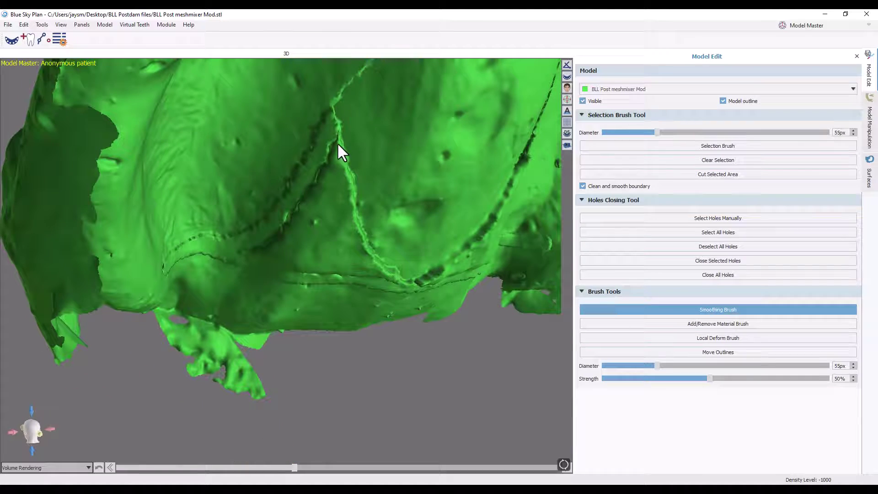
{"action": "right_click_drag", "start_coordinate": [513, 173], "coordinate": [143, 208]}
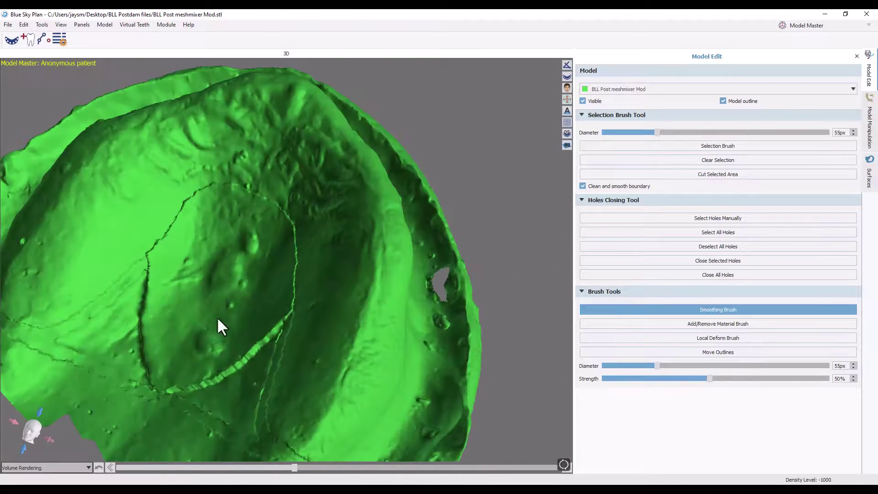
{"action": "right_click_drag", "start_coordinate": [218, 320], "coordinate": [218, 243]}
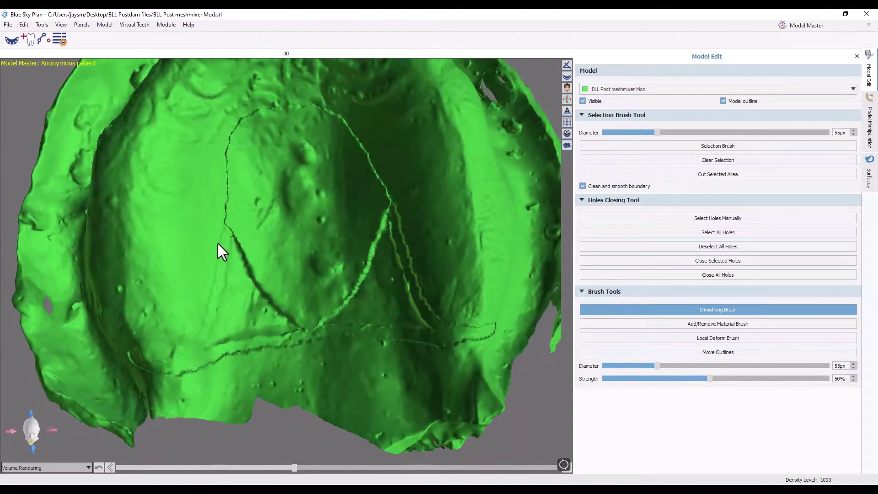
{"action": "scroll", "coordinate": [317, 220], "scroll_direction": "down", "scroll_amount": 5}
{"action": "right_click_drag", "start_coordinate": [317, 220], "coordinate": [343, 305]}
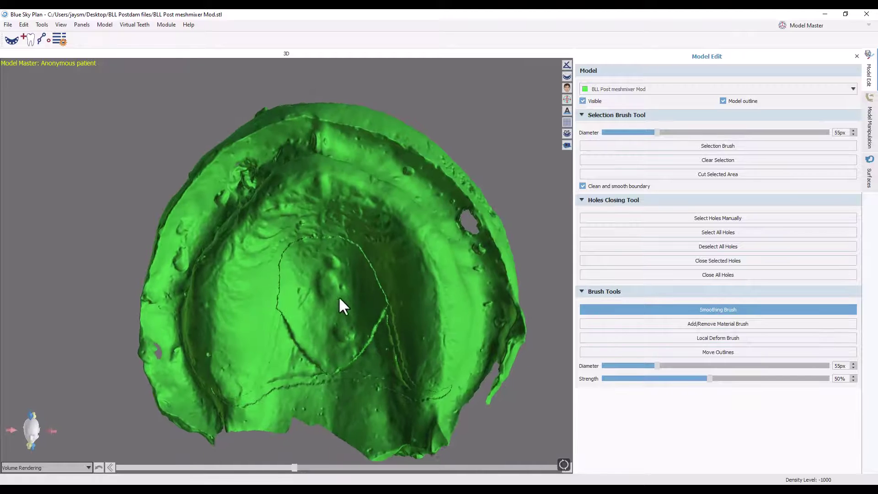
{"action": "middle_click_drag", "start_coordinate": [343, 306], "coordinate": [397, 224]}
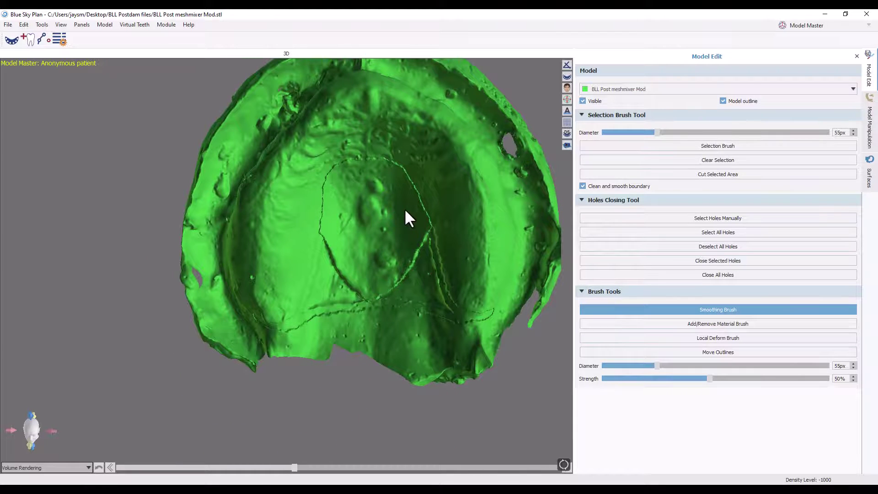